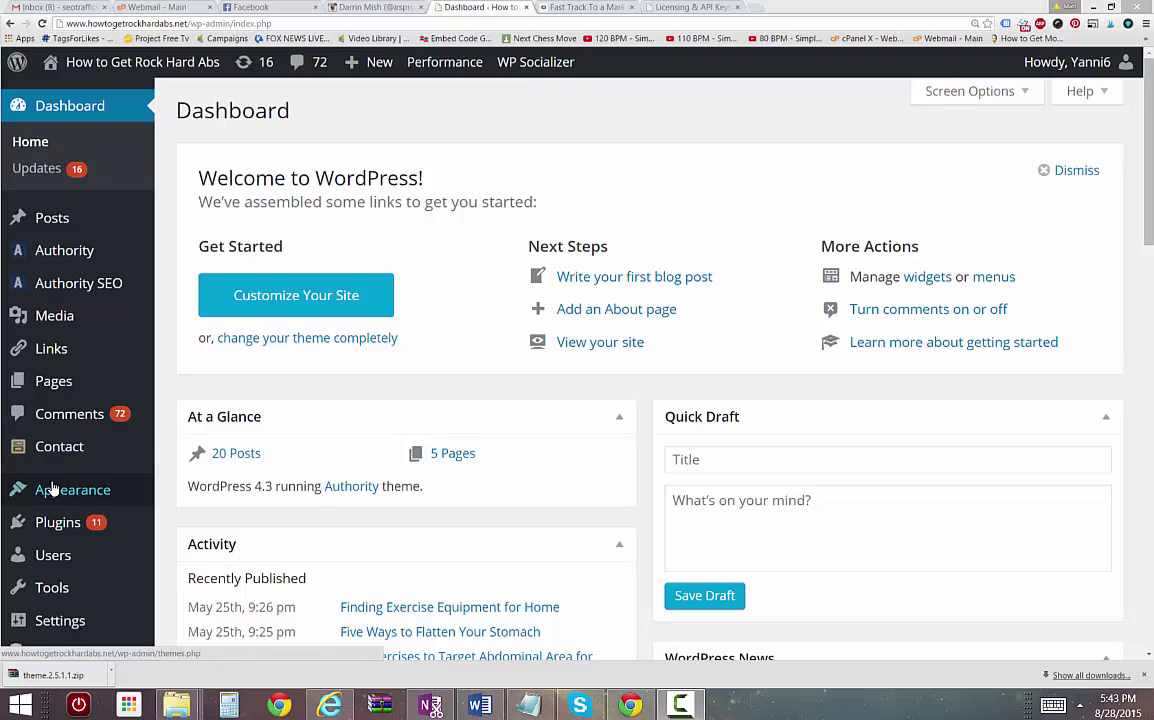
Open the live How to Get Rock Hard Abs site in a separate browser tab
mouse_move(55, 489)
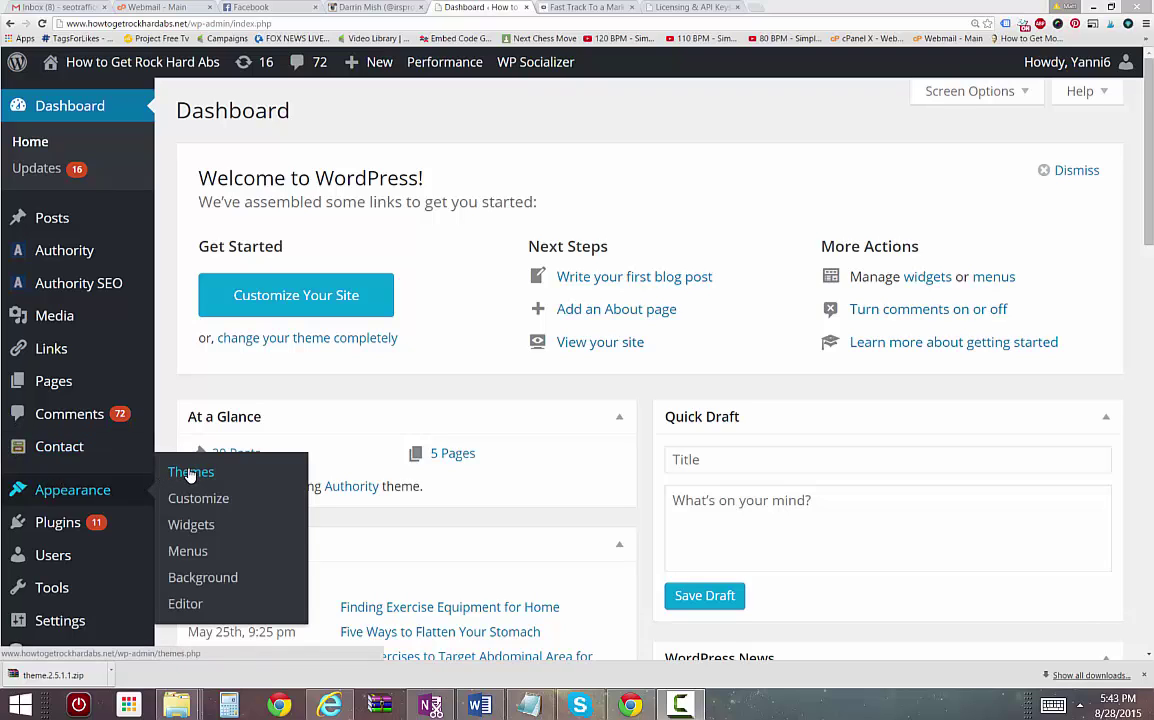
mouse_move(100, 62)
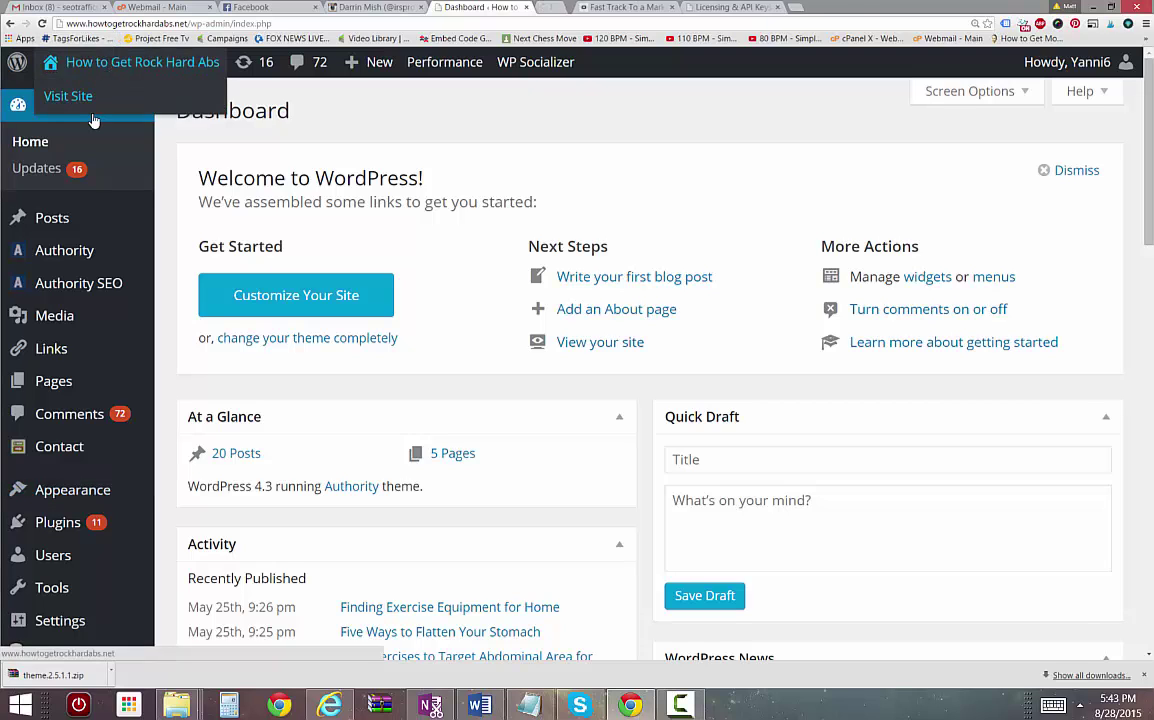
middle_click(124, 94)
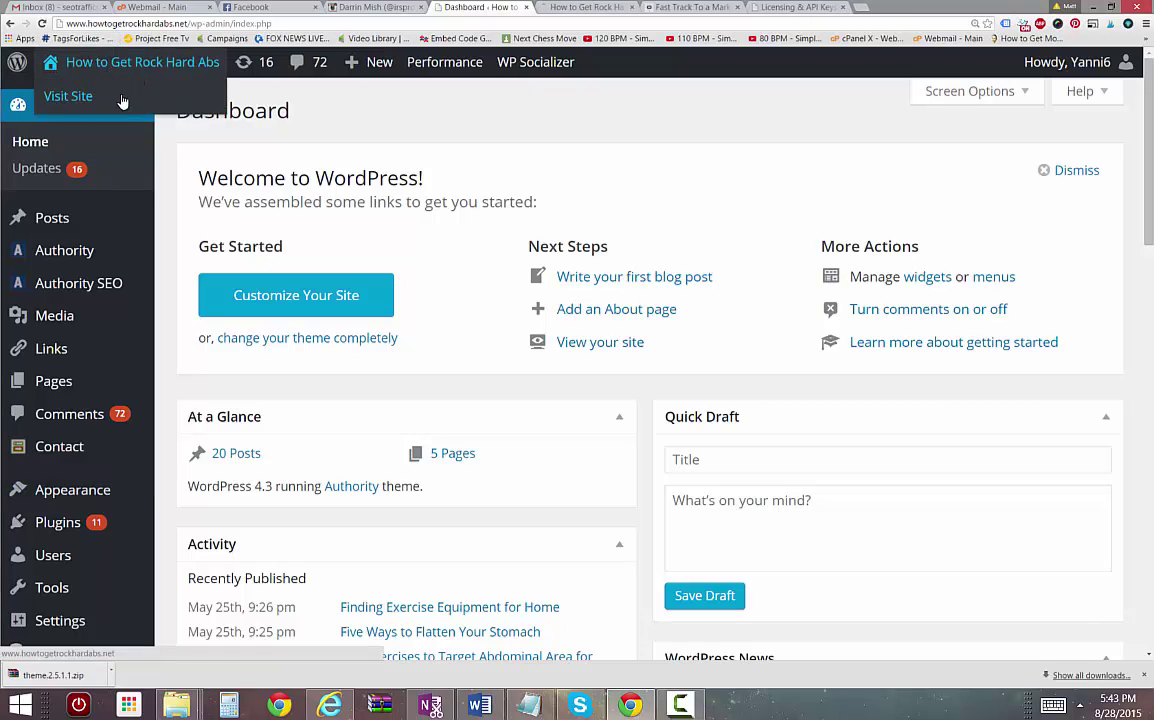
Go to the site's installed themes and start adding a new theme
mouse_move(130, 492)
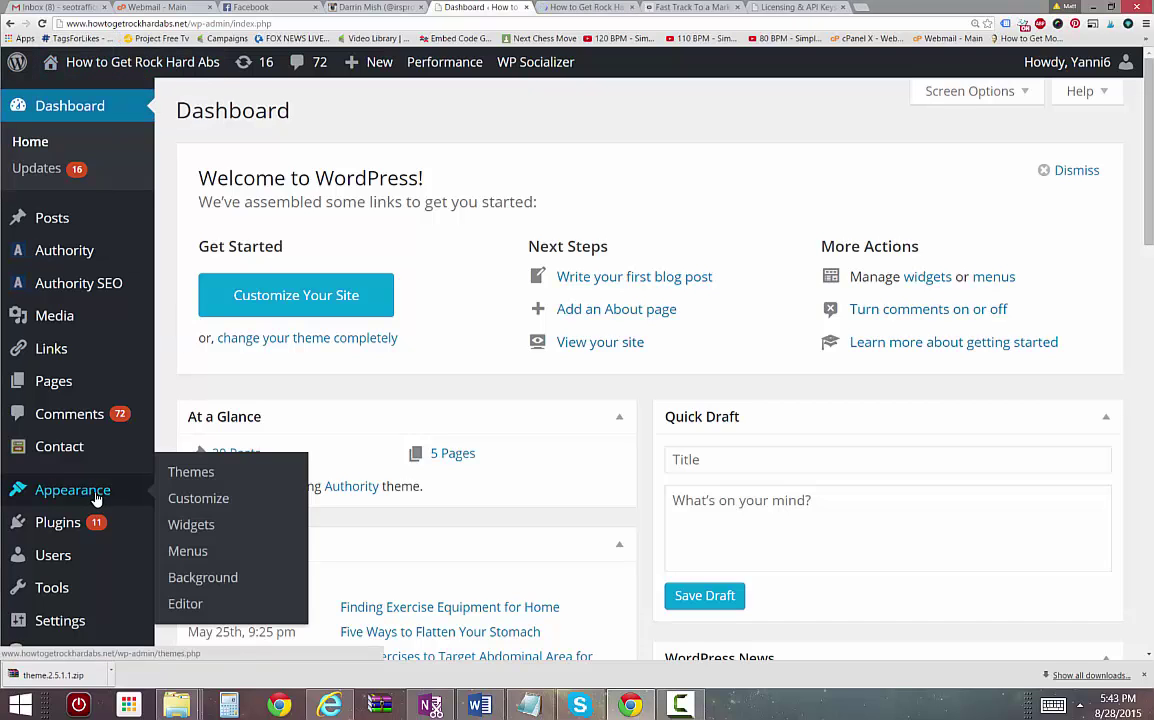
left_click(193, 473)
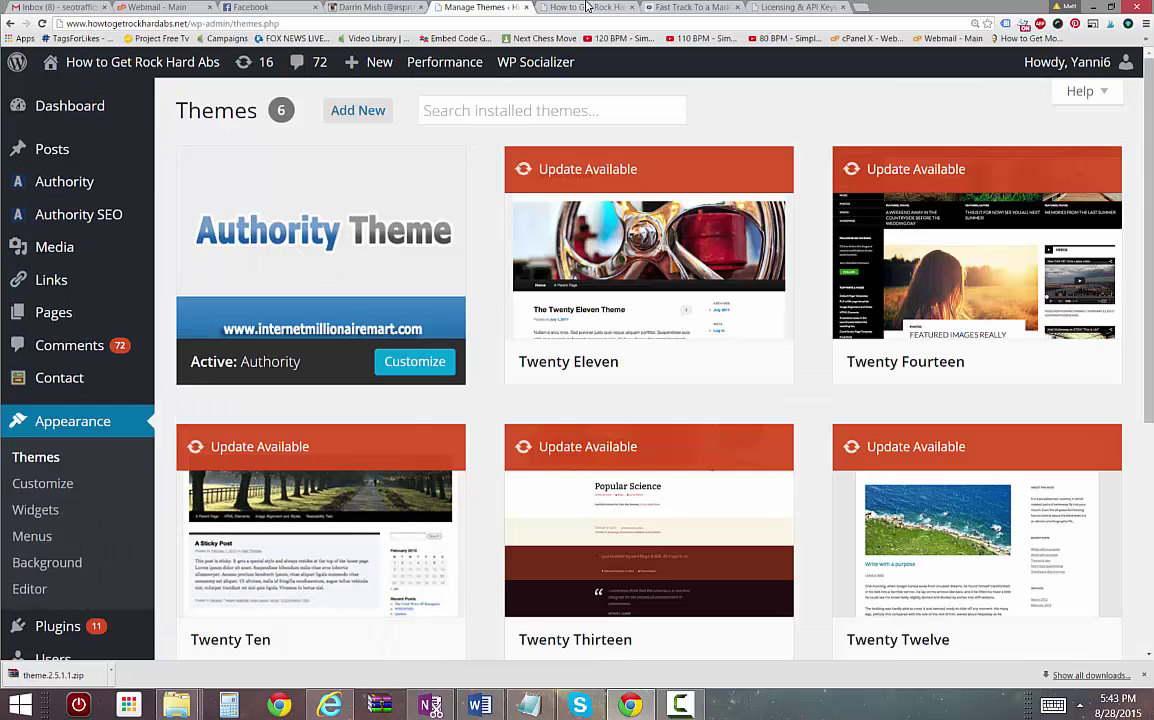
left_click(357, 112)
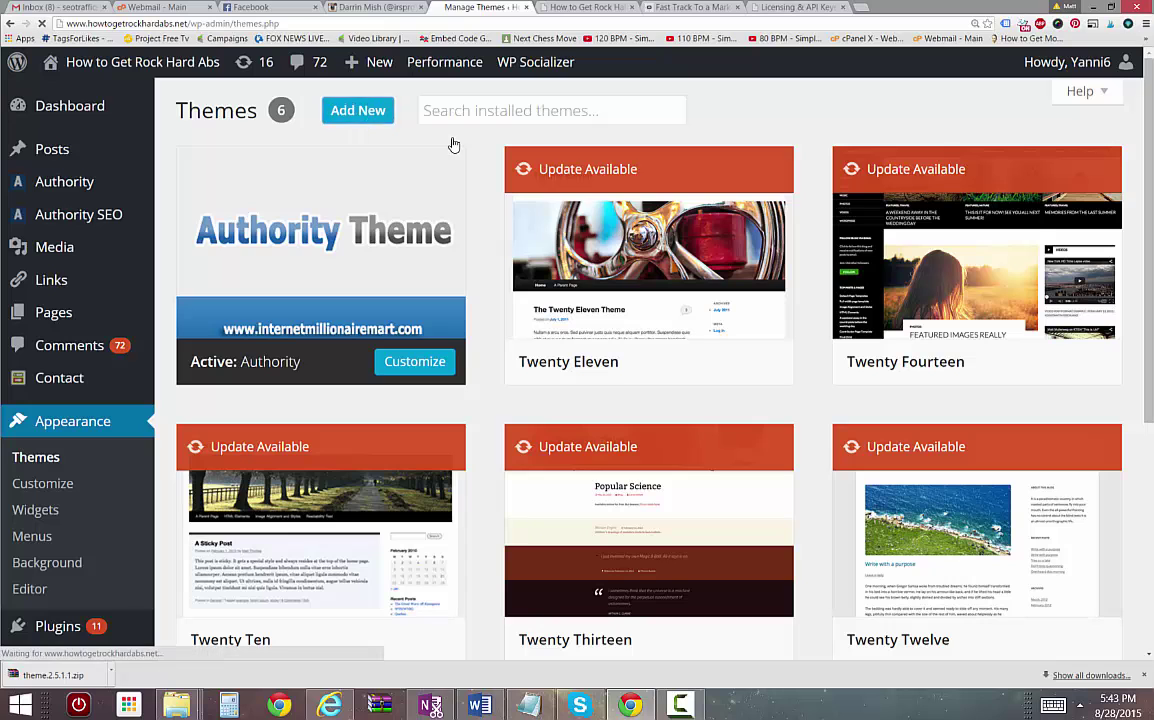
Look over the live site's homepage in its current theme
left_click(589, 8)
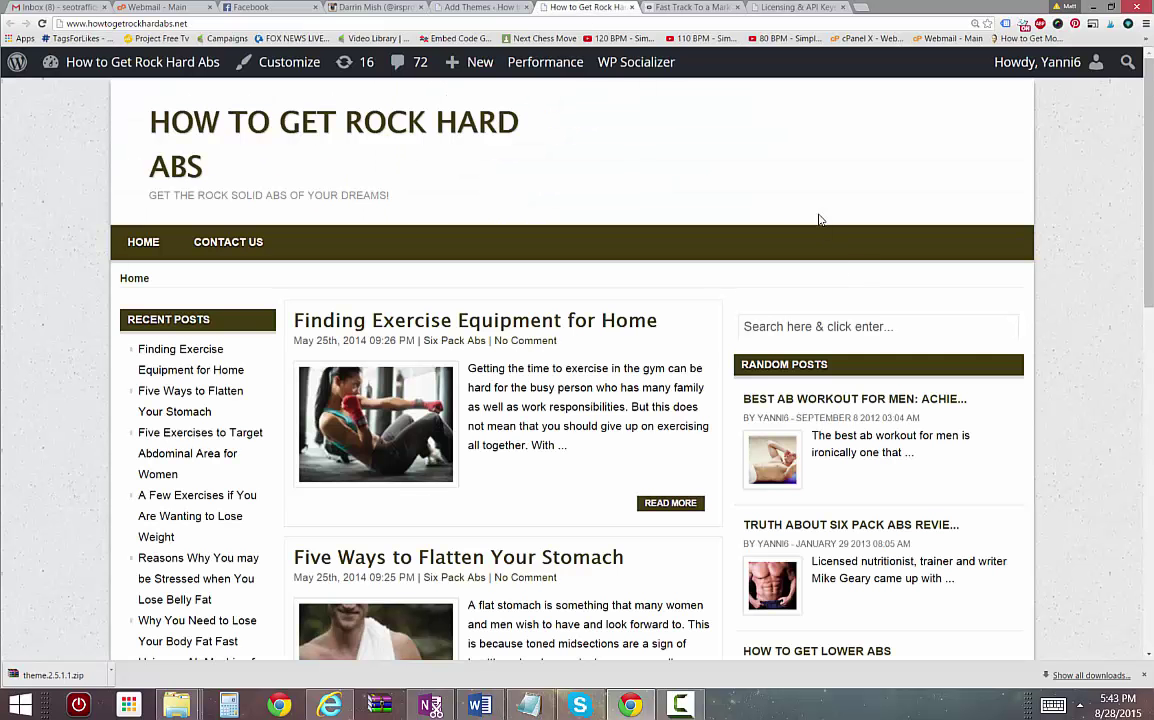
scroll(726, 188, "down", 4)
scroll(726, 188, "up", 3)
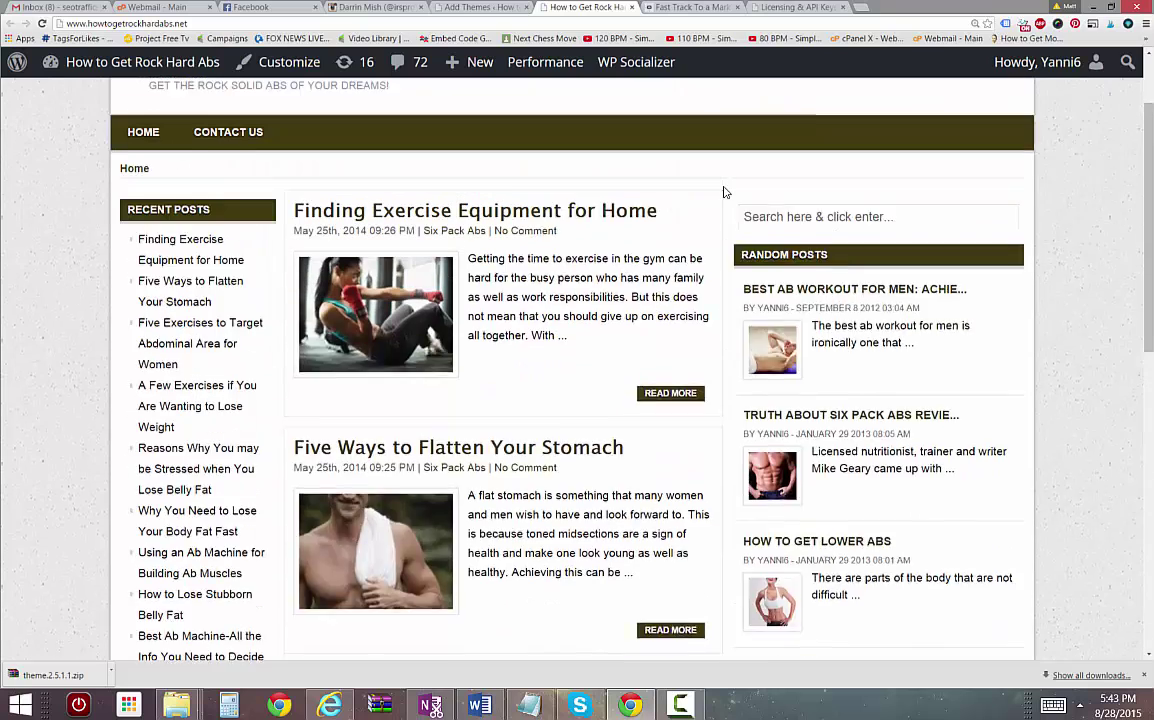
scroll(726, 192, "up", 2)
Upload theme.2.5.1.1.zip from the Downloads folder and install it as a new theme
left_click(482, 7)
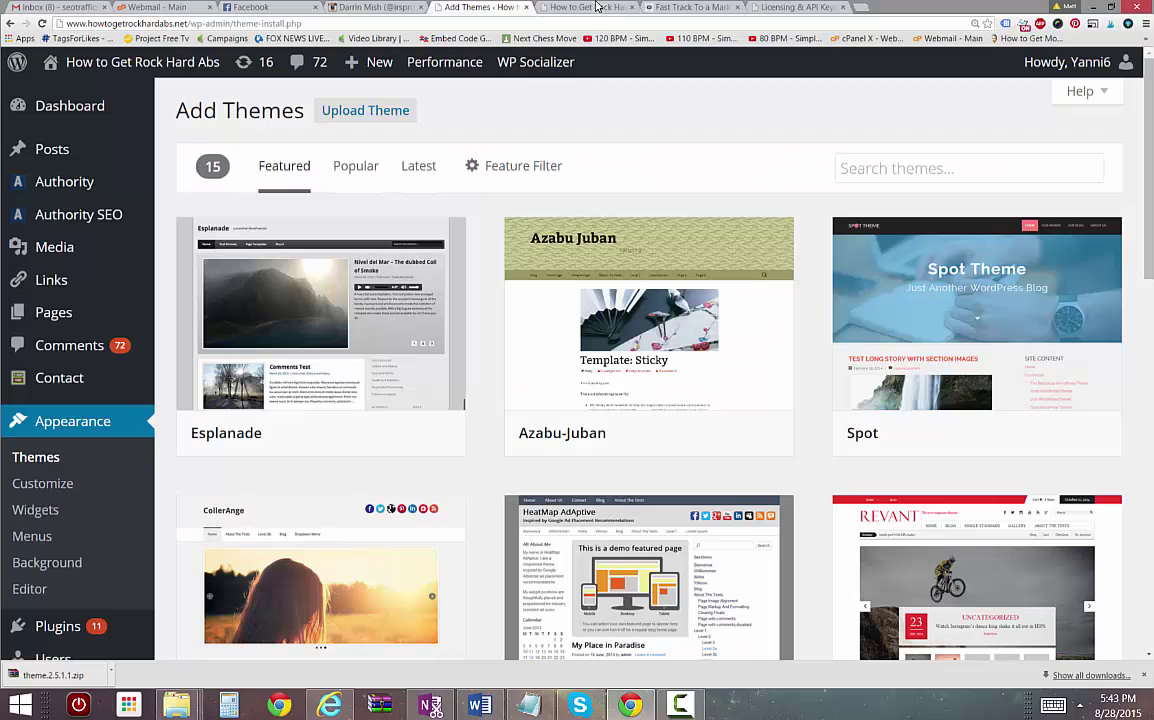
left_click(360, 110)
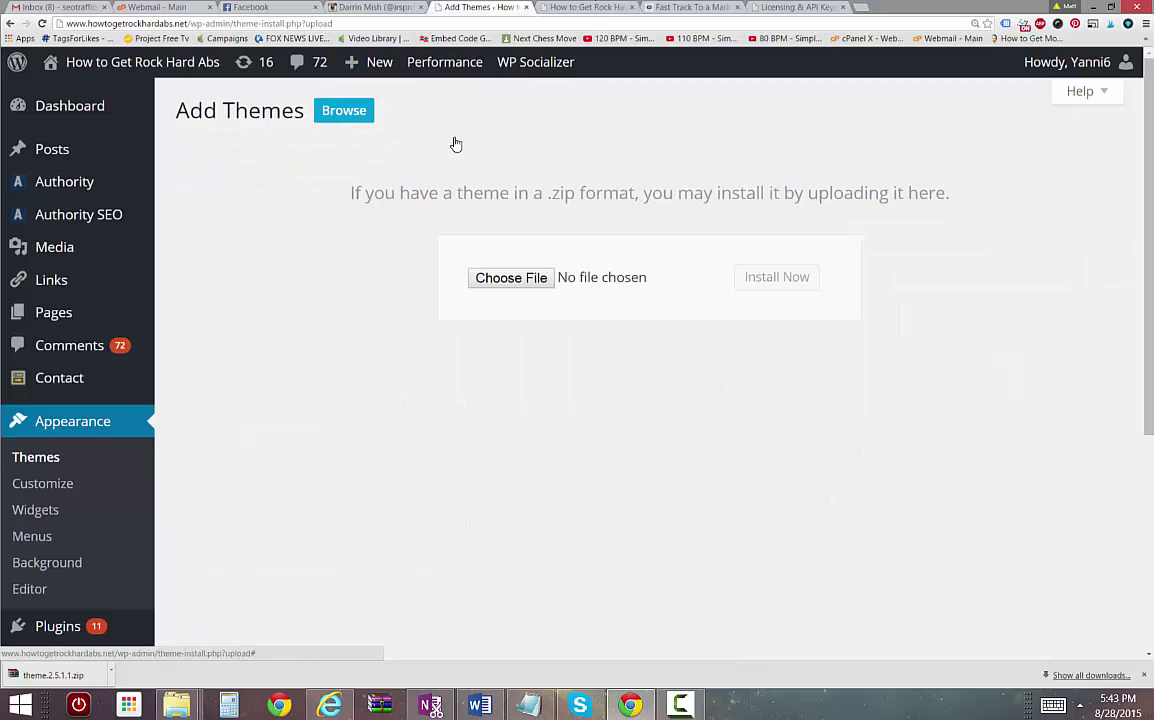
left_click(508, 277)
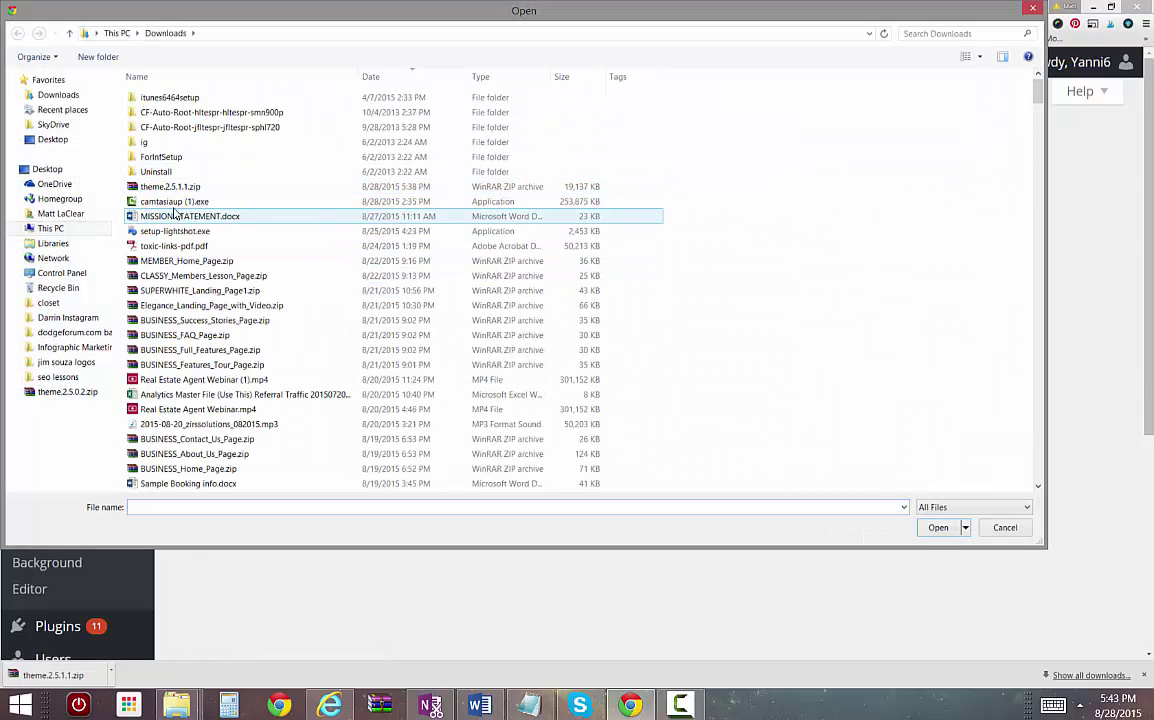
left_click(178, 190)
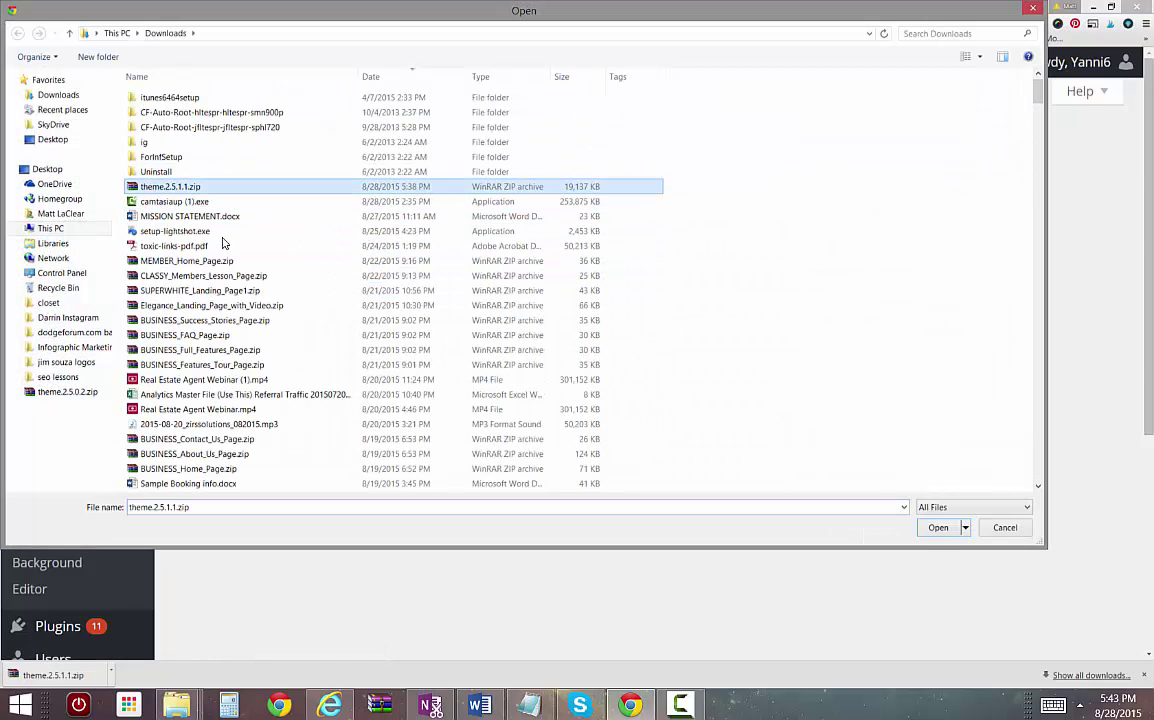
left_click(938, 527)
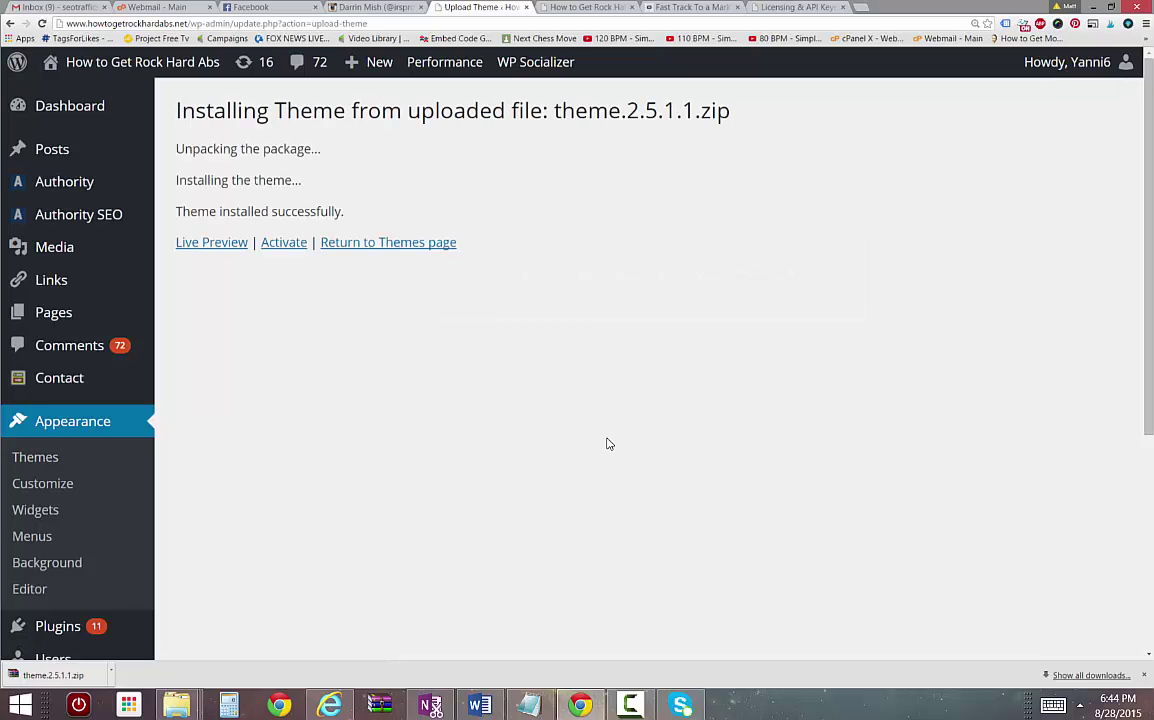
Activate the newly installed theme and reload the live site to check it
left_click(281, 245)
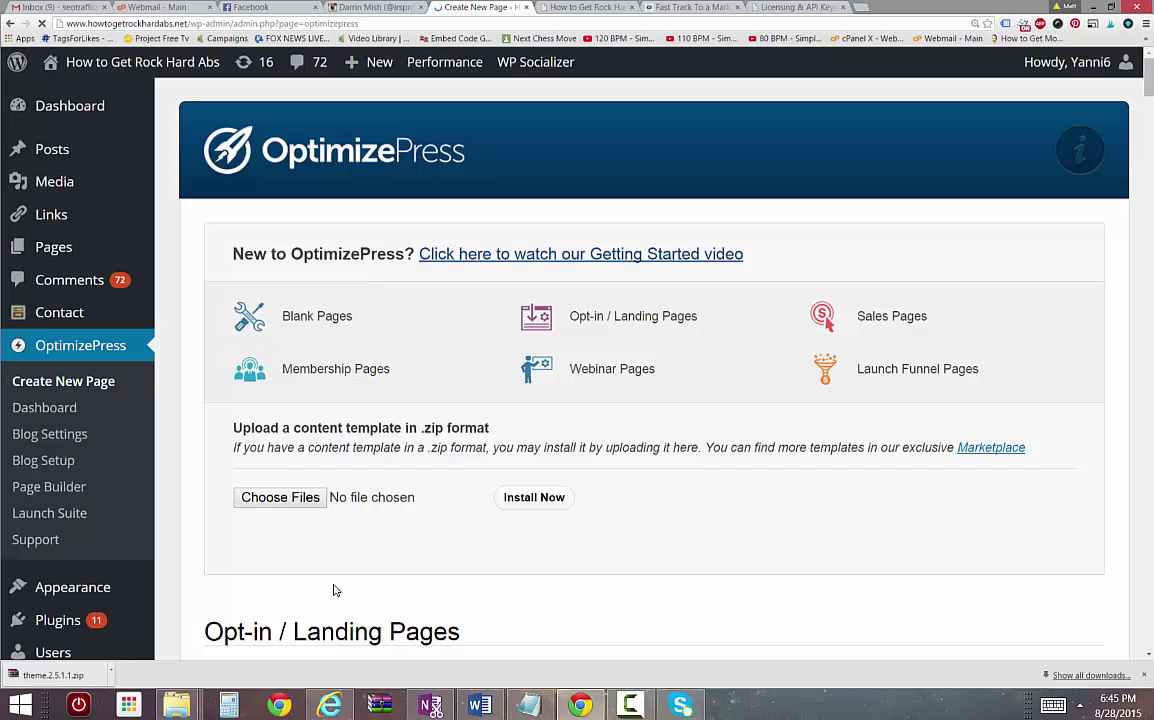
left_click(585, 7)
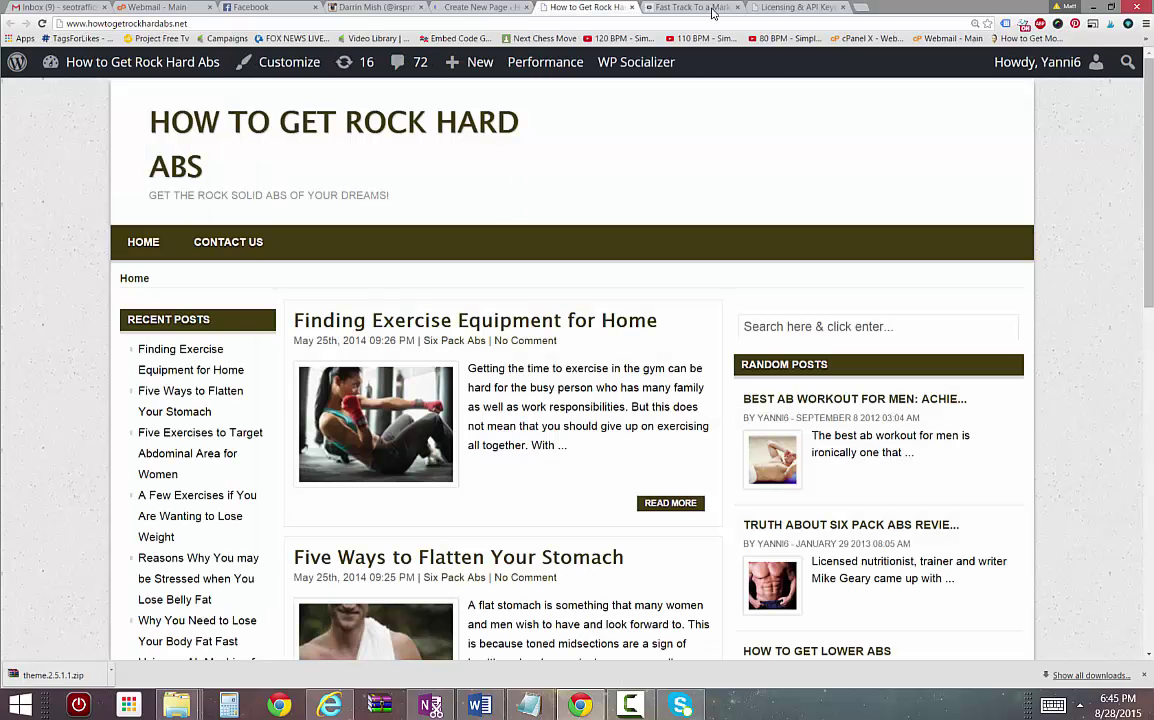
left_click(41, 24)
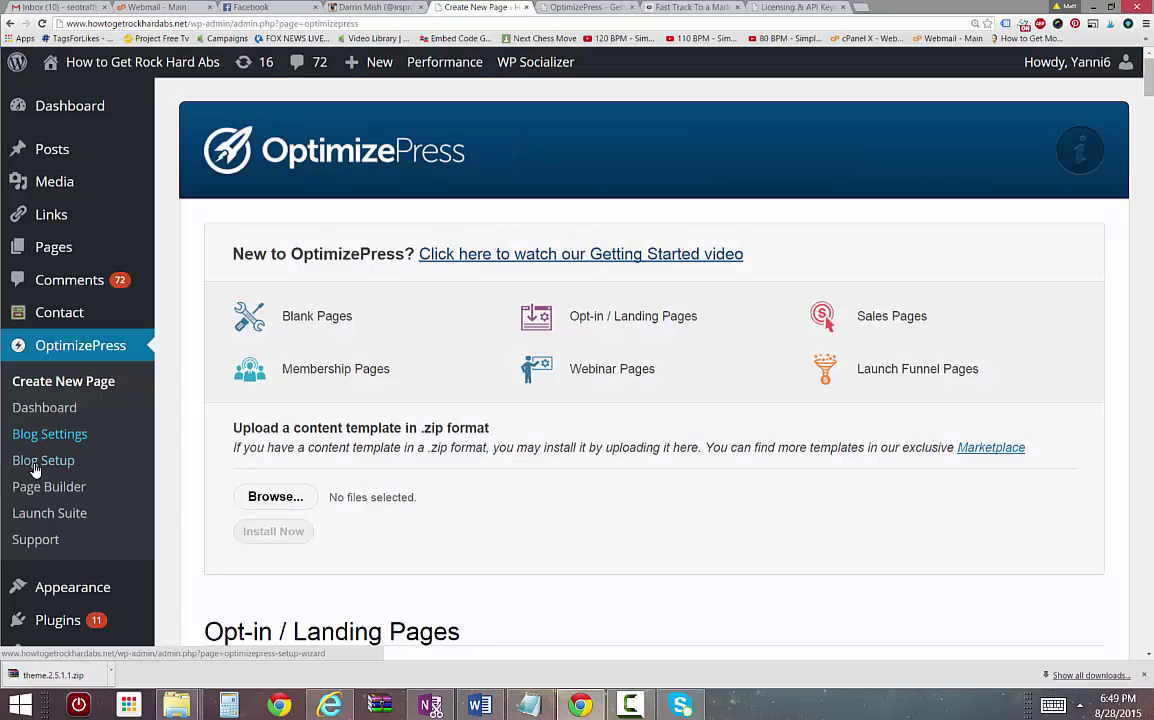
Open the OptimizePress Blog Setup in the WordPress admin and preview the Theme 3 style
left_click(43, 460)
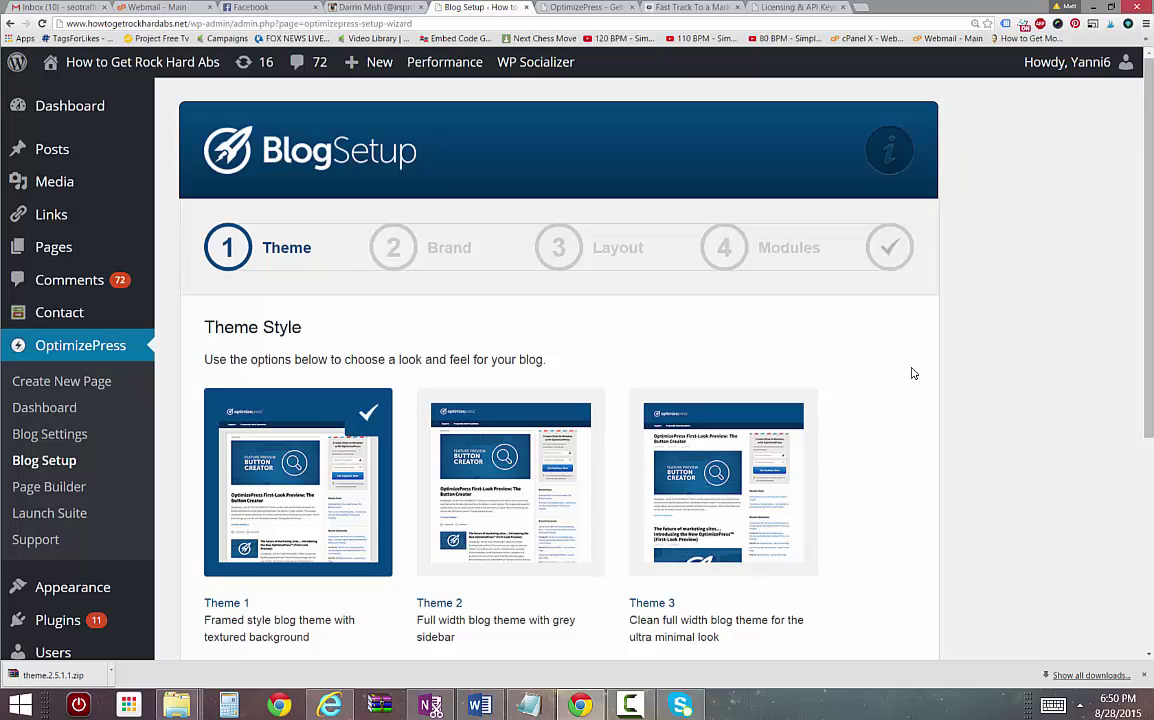
scroll(912, 373, "down", 2)
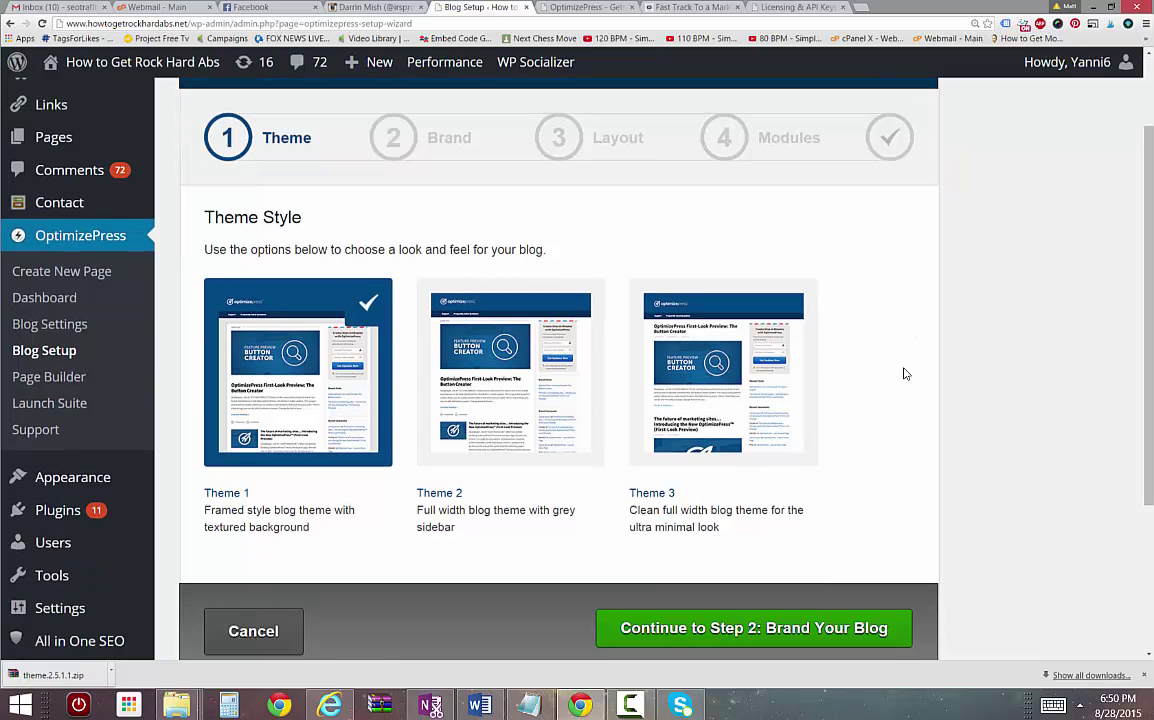
left_click(710, 373)
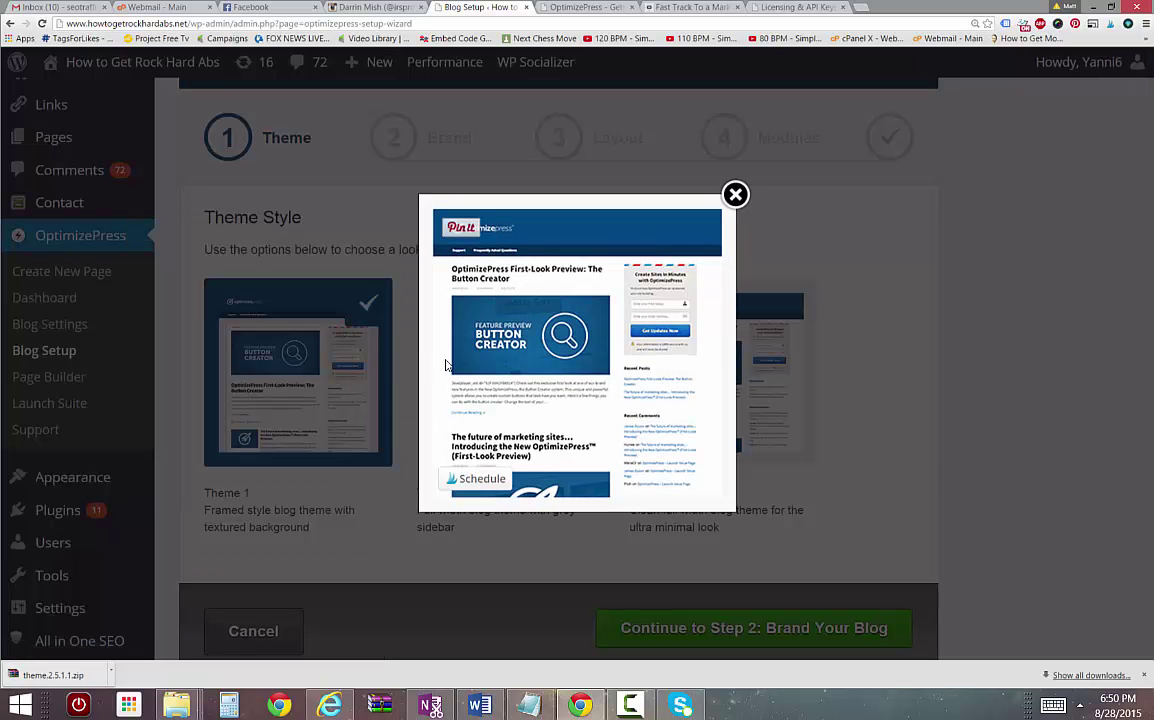
left_click(736, 193)
Select Theme 3 as the blog's theme style and continue to the Brand stage
scroll(1012, 361, "down", 3)
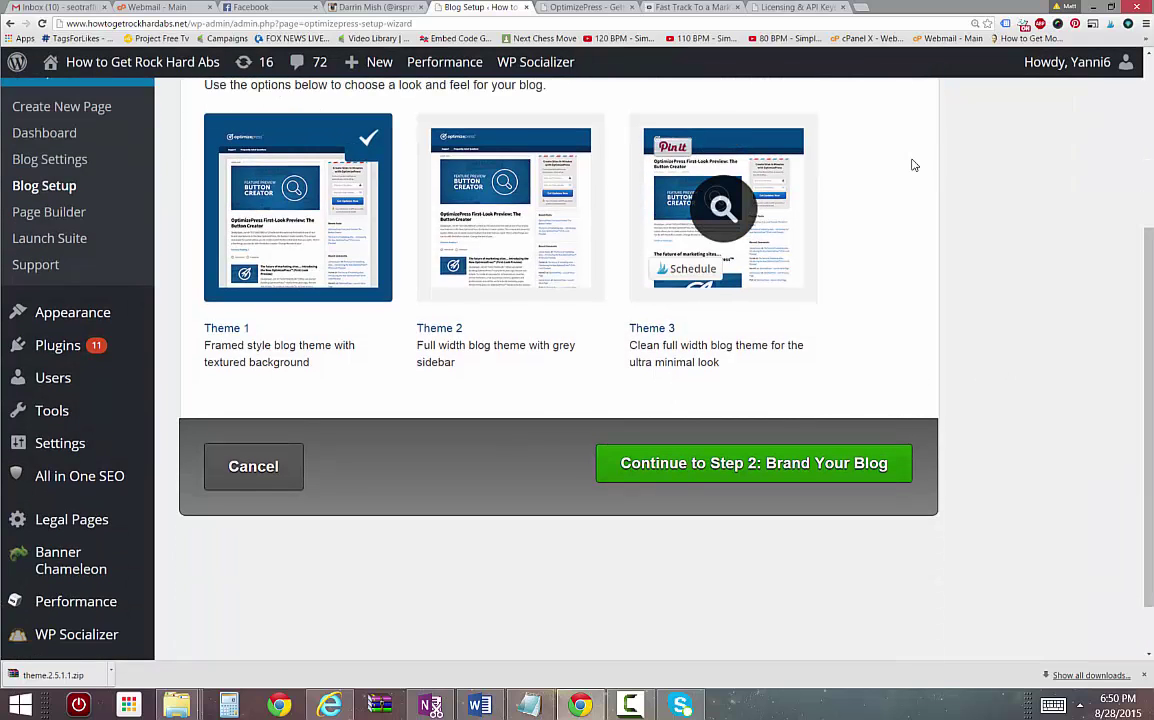
left_click(731, 135)
left_click(700, 465)
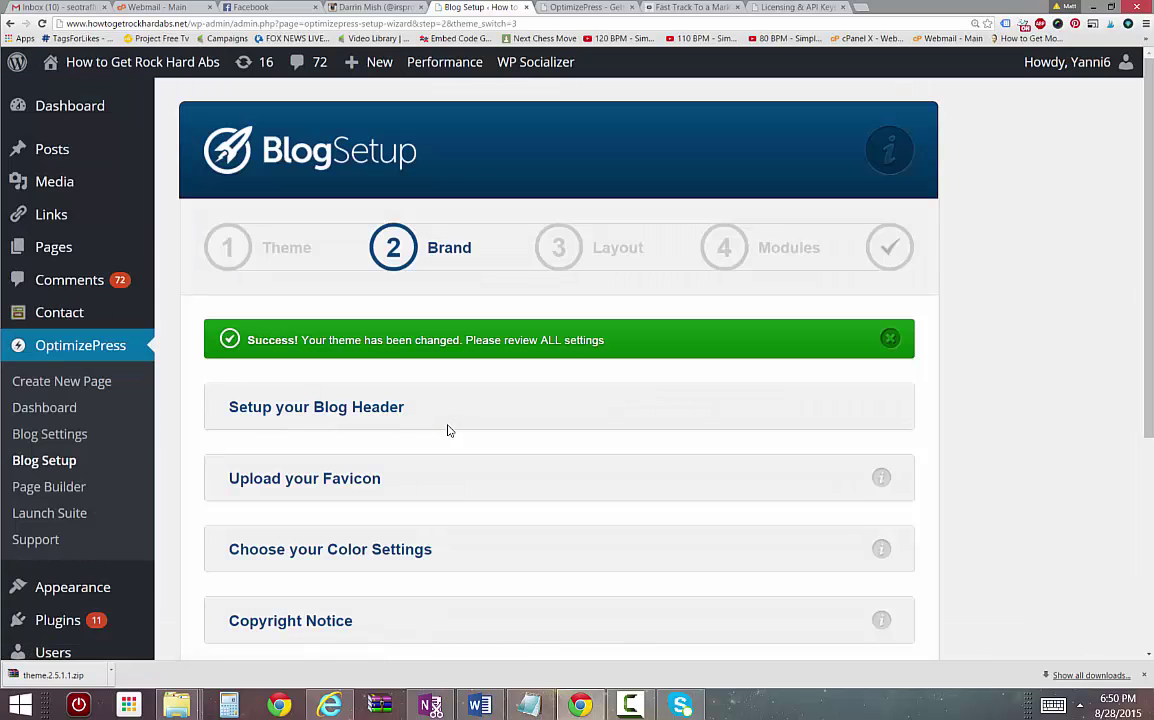
Upload rock-hard-abs-logo.jpg from the computer as the logo for the blog header
scroll(448, 430, "down", 1)
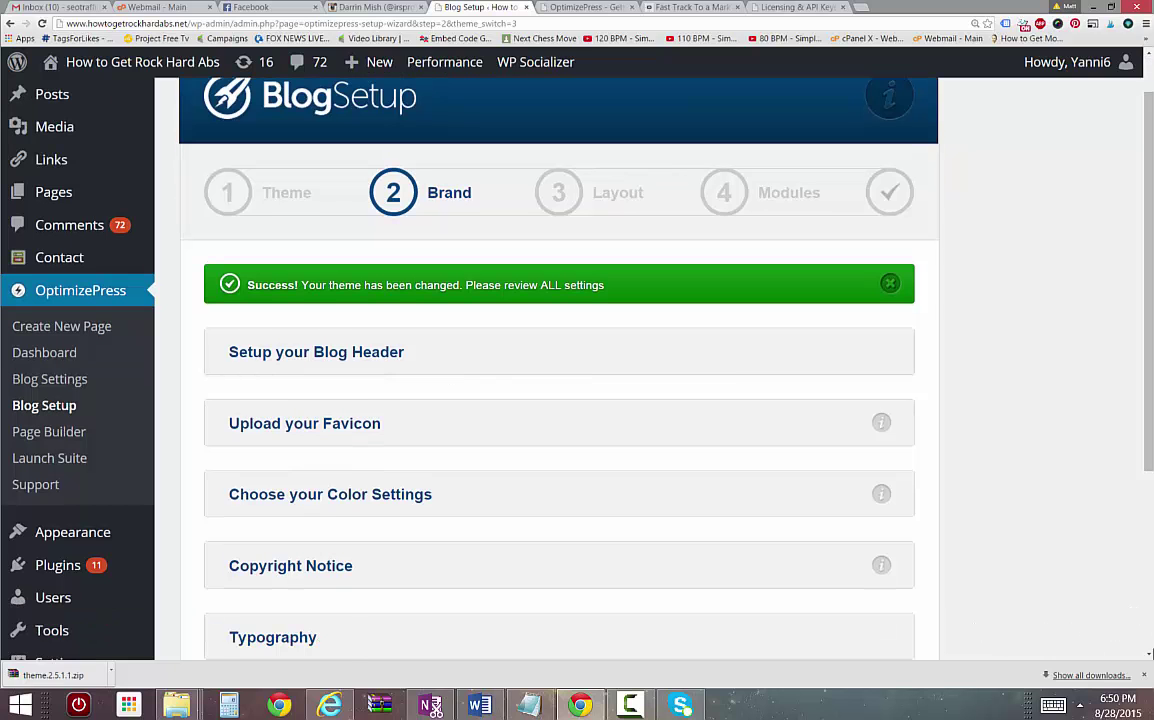
left_click(325, 352)
left_click(277, 458)
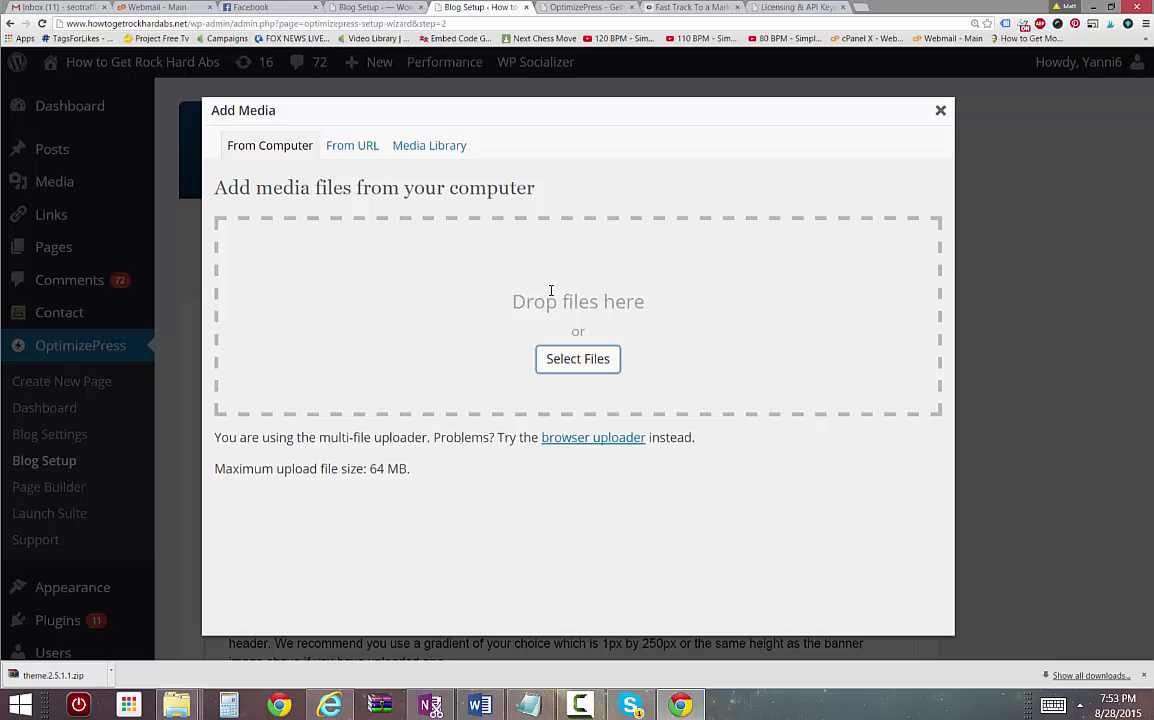
left_click(577, 362)
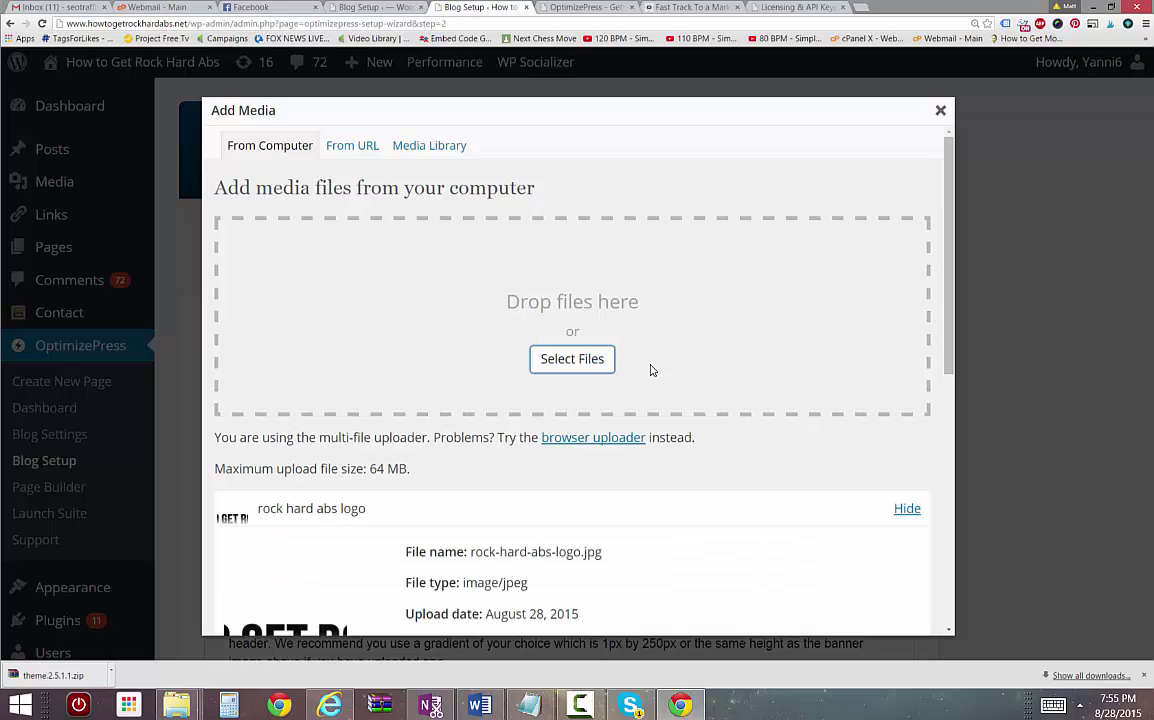
Review the uploaded logo's attachment settings and insert the image into the blog header
scroll(670, 430, "down", 5)
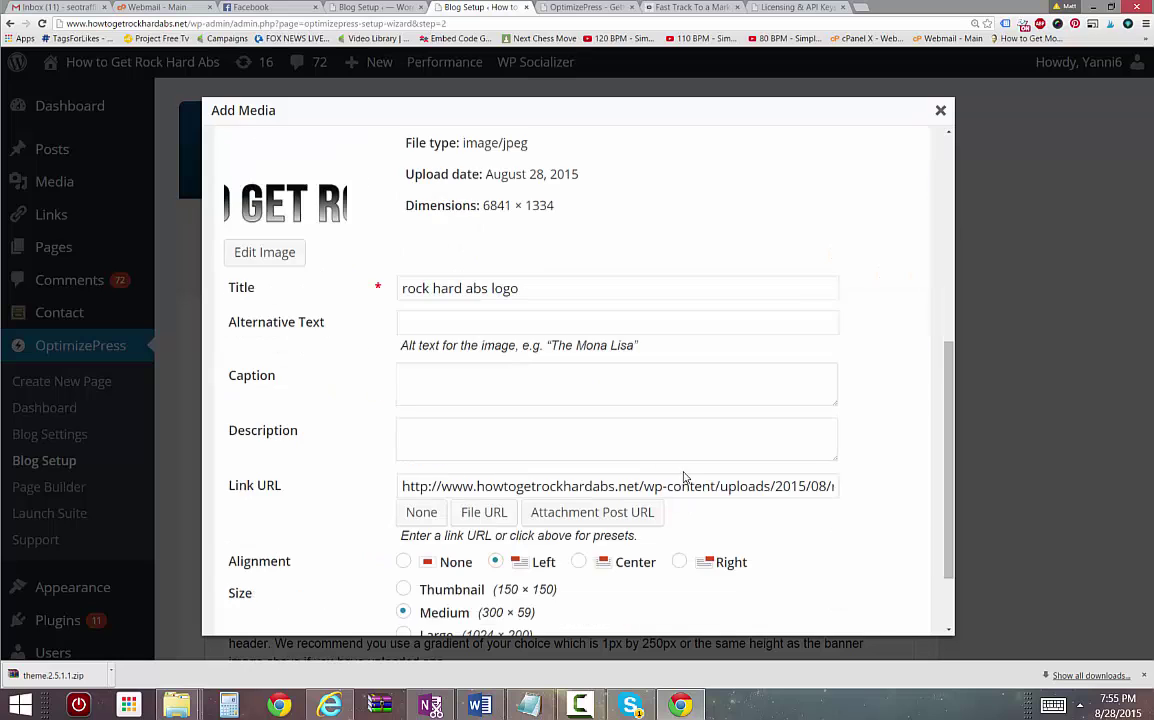
scroll(690, 460, "up", 3)
scroll(660, 443, "down", 4)
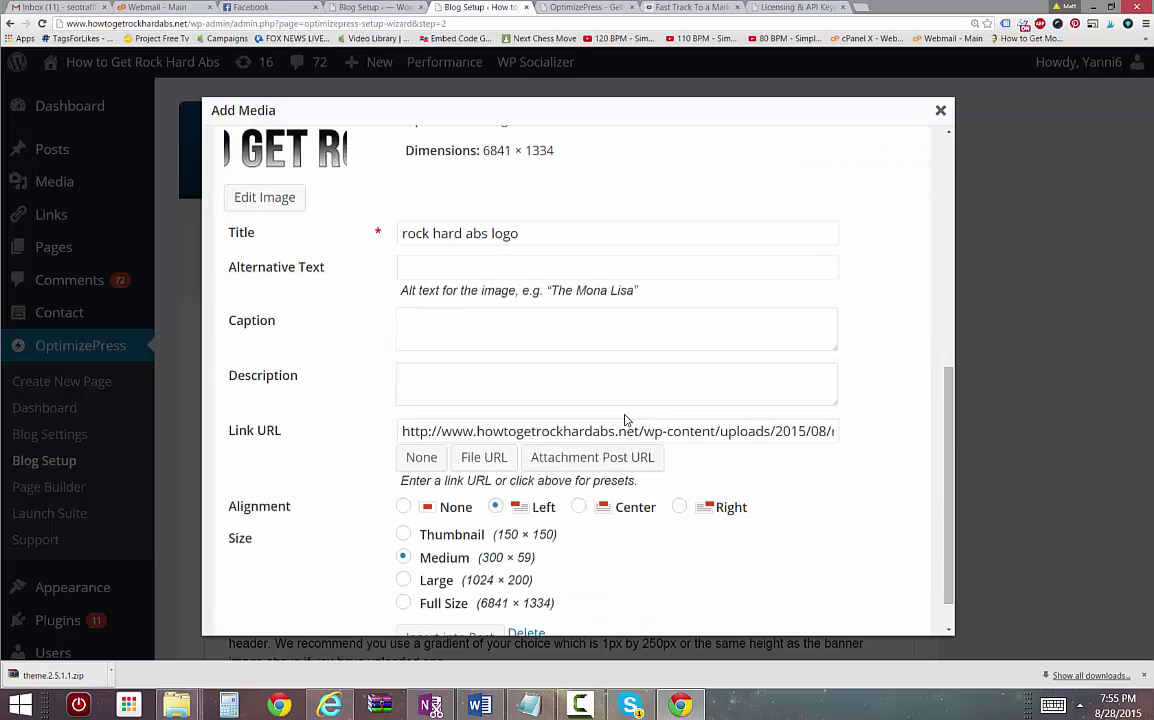
scroll(625, 420, "down", 1)
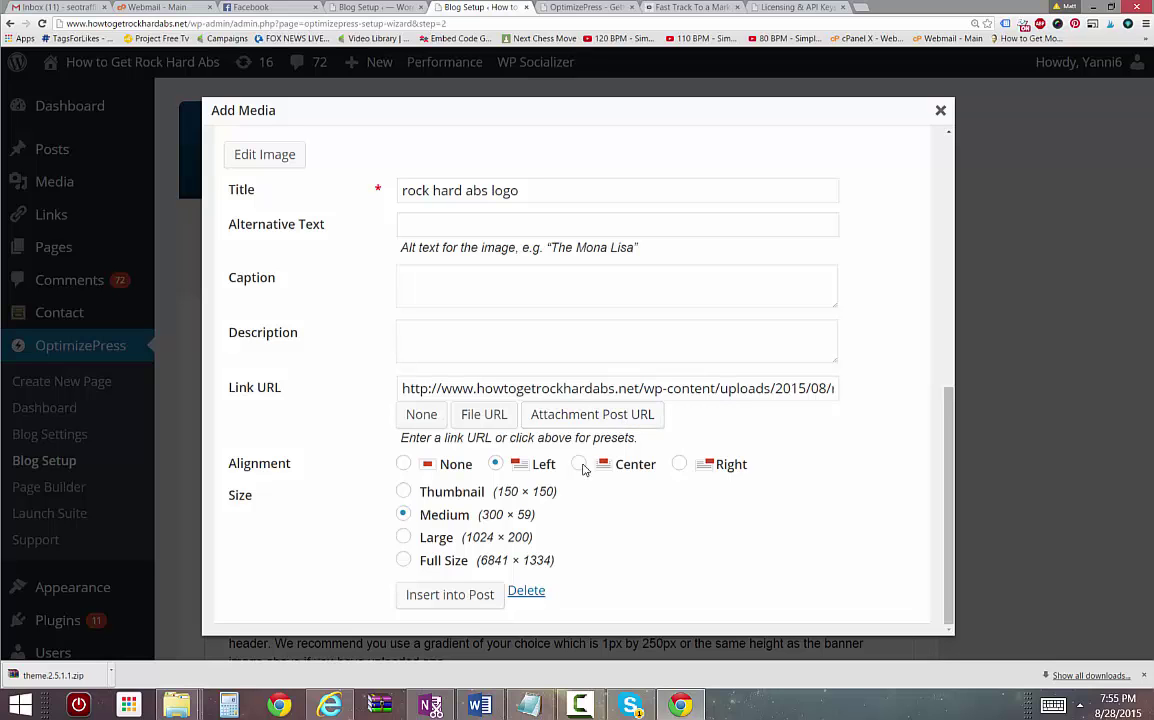
left_click(440, 598)
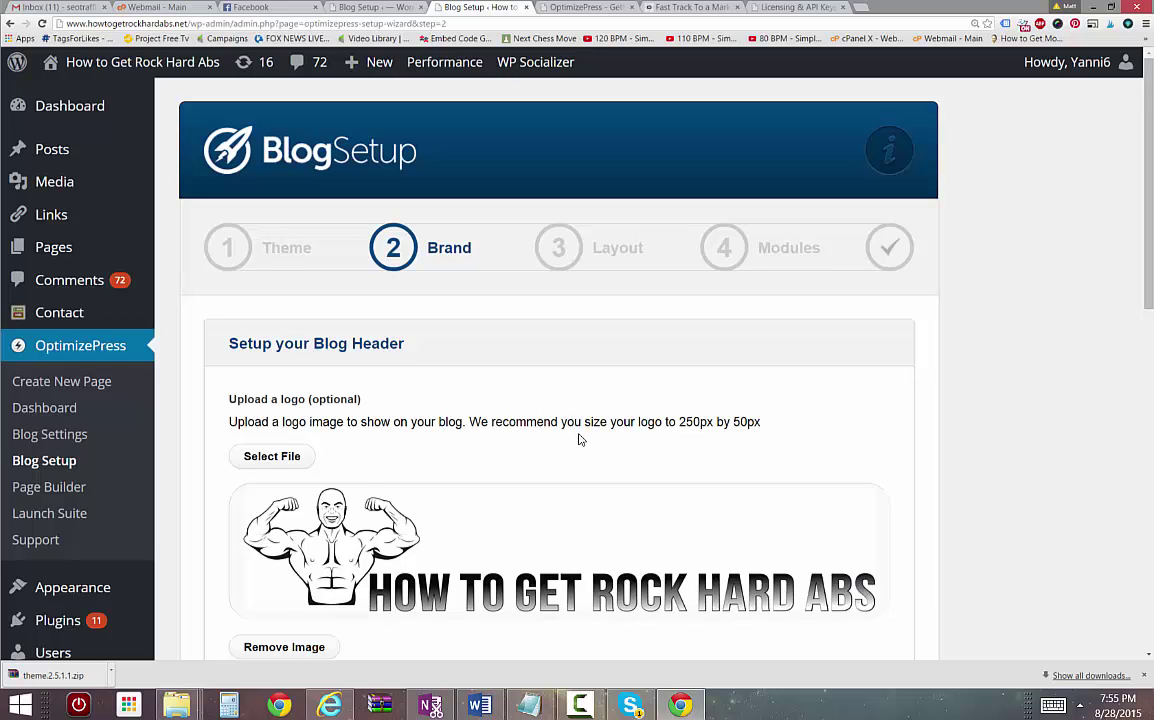
Finish the branding settings and continue to the Layout stage of the blog setup
scroll(578, 438, "down", 5)
scroll(578, 440, "down", 6)
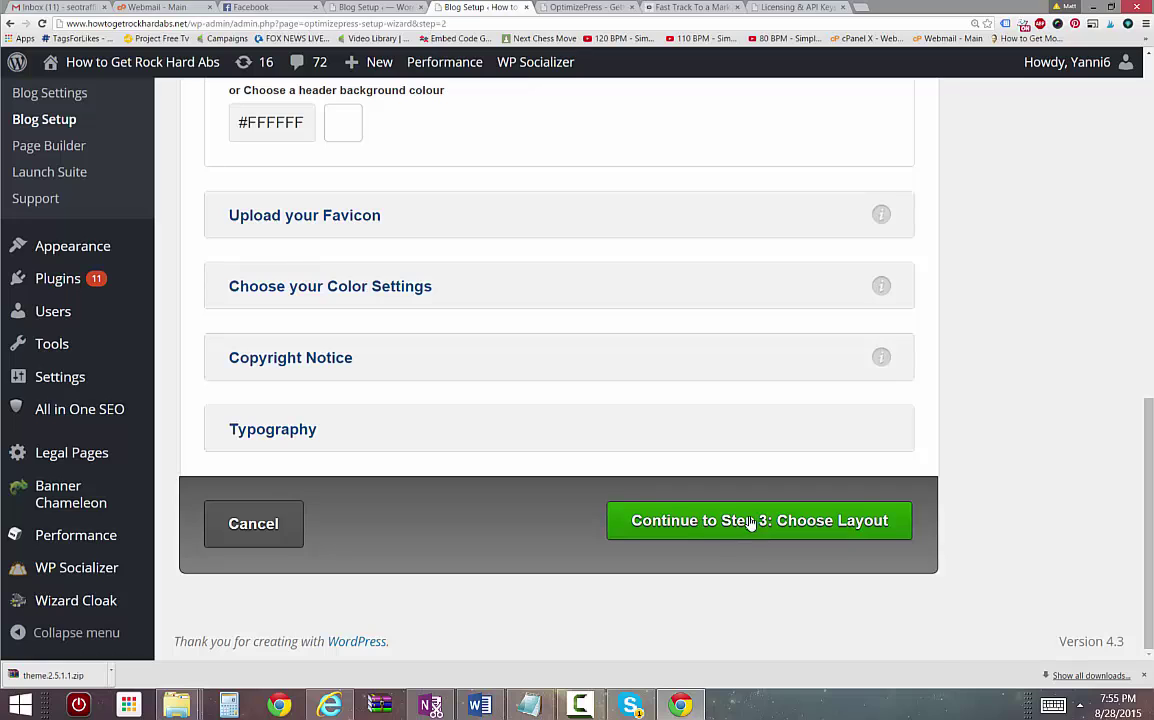
left_click(737, 524)
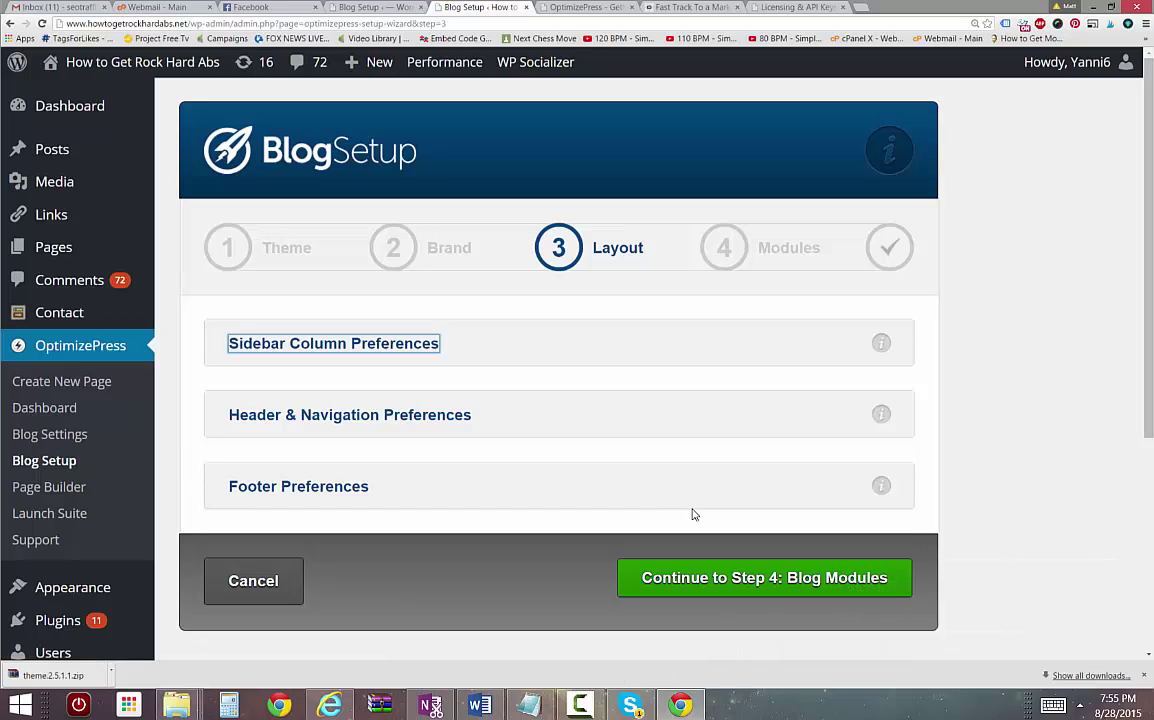
Review the sidebar column and header navigation preferences and continue to the Blog Modules stage
left_click(386, 346)
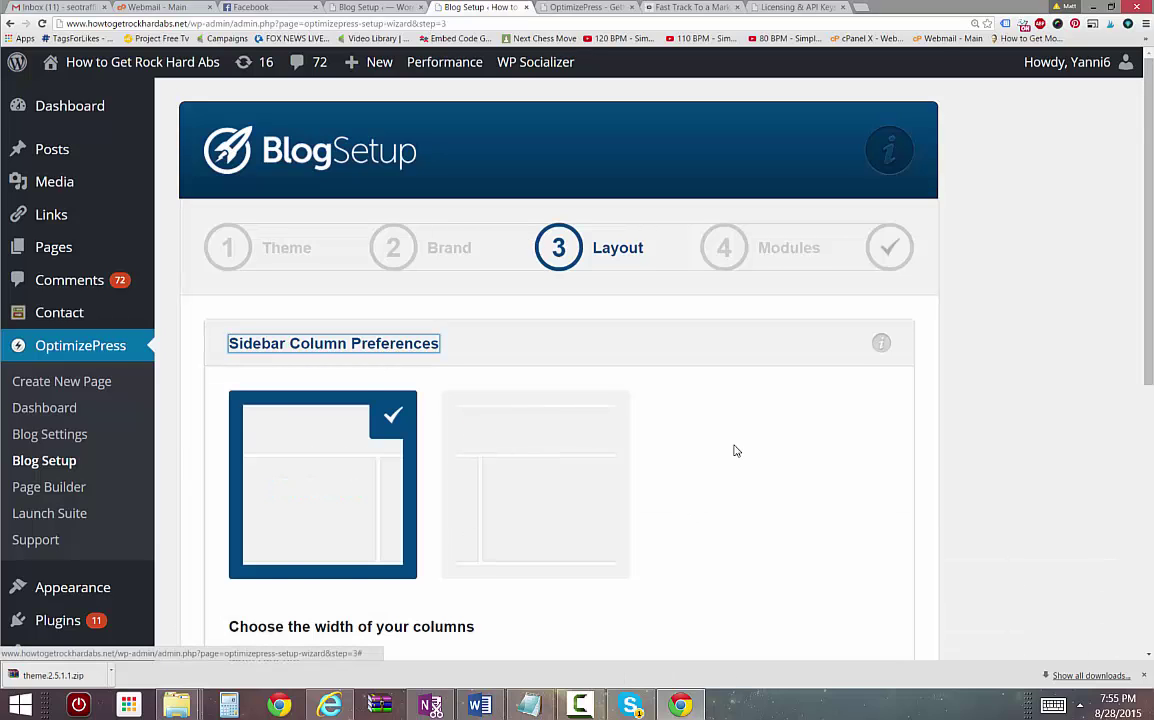
scroll(700, 440, "down", 1)
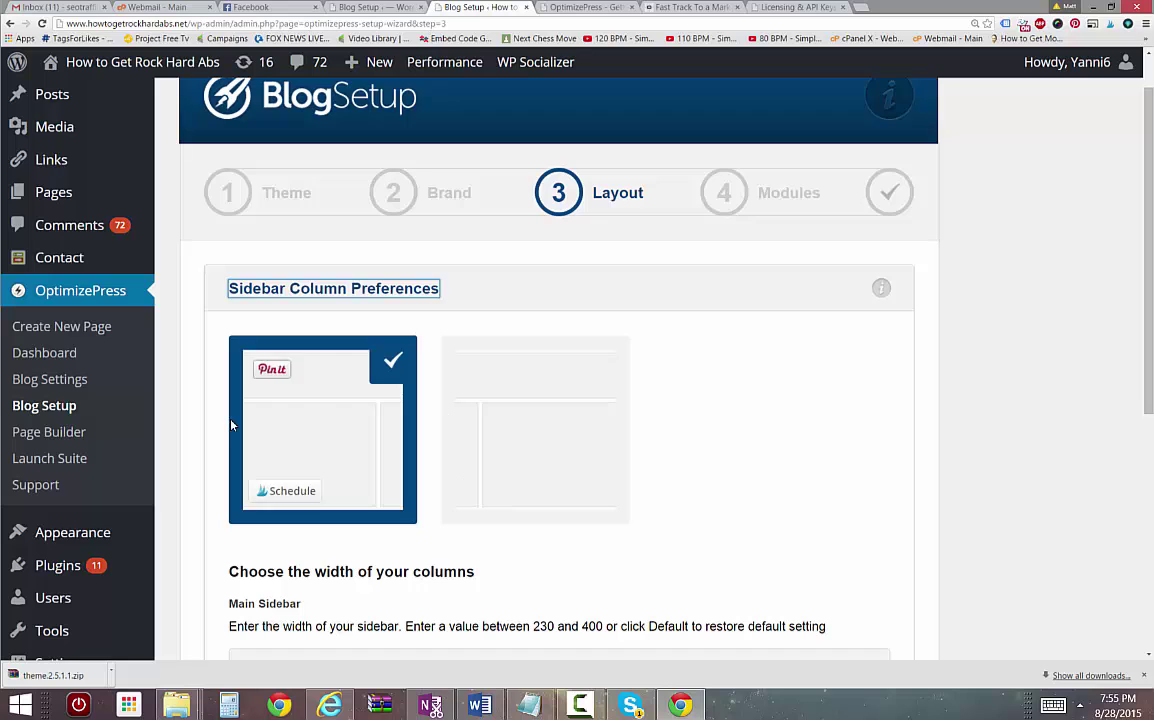
scroll(538, 567, "down", 4)
scroll(536, 566, "down", 1)
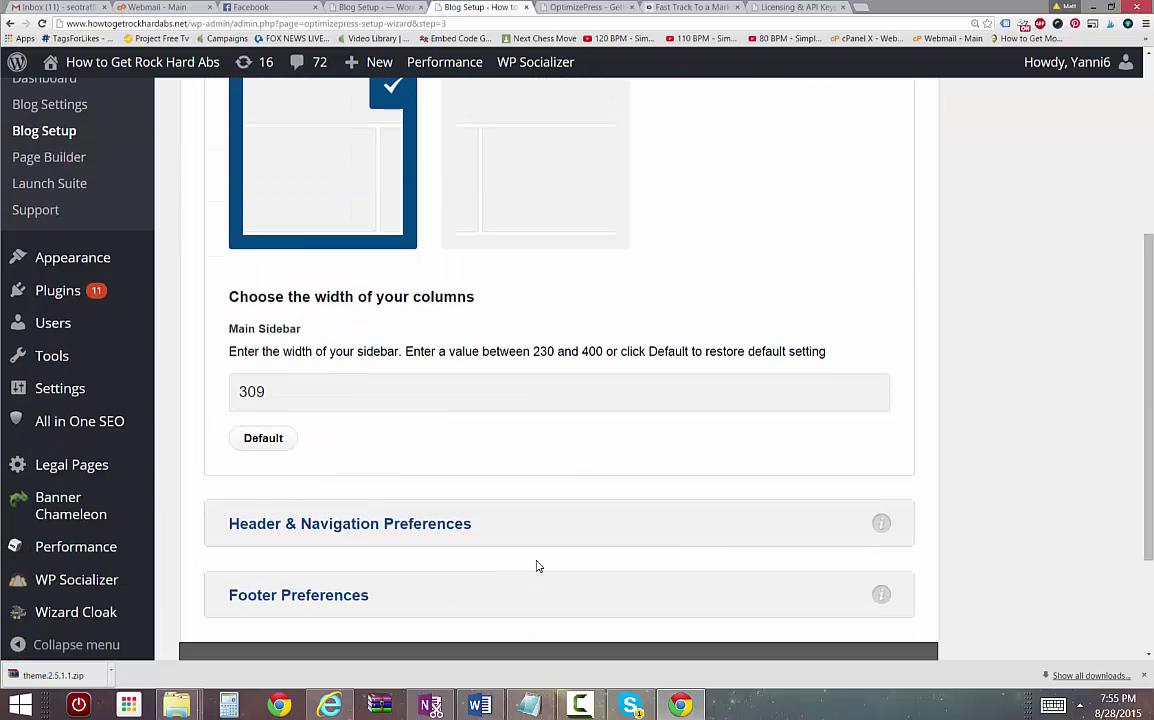
scroll(536, 565, "up", 2)
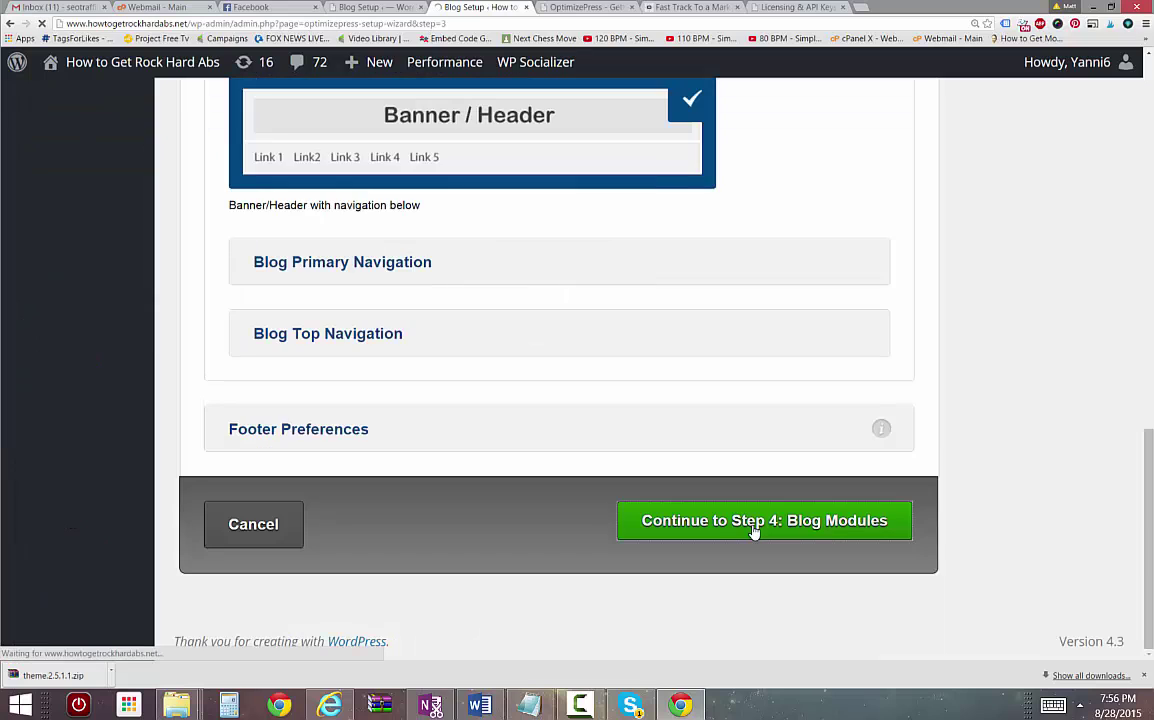
left_click(752, 530)
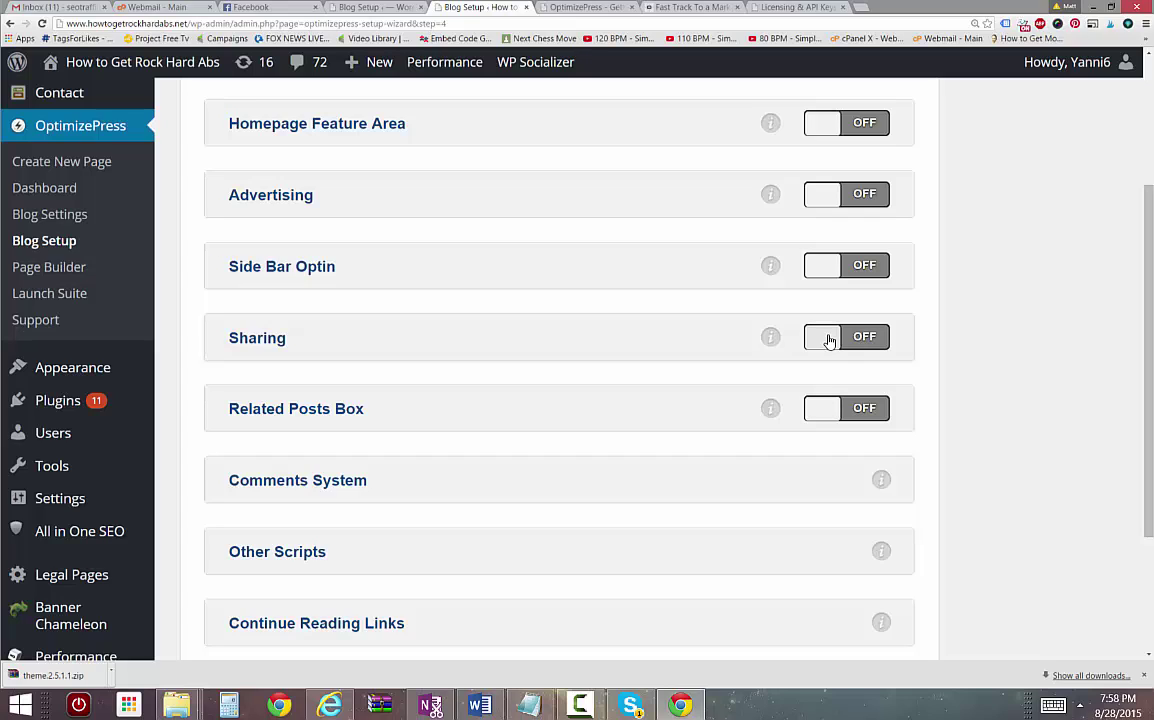
Turn on the Related Posts Box and Sharing modules and continue to Step 5: Finish Setup
left_click(821, 414)
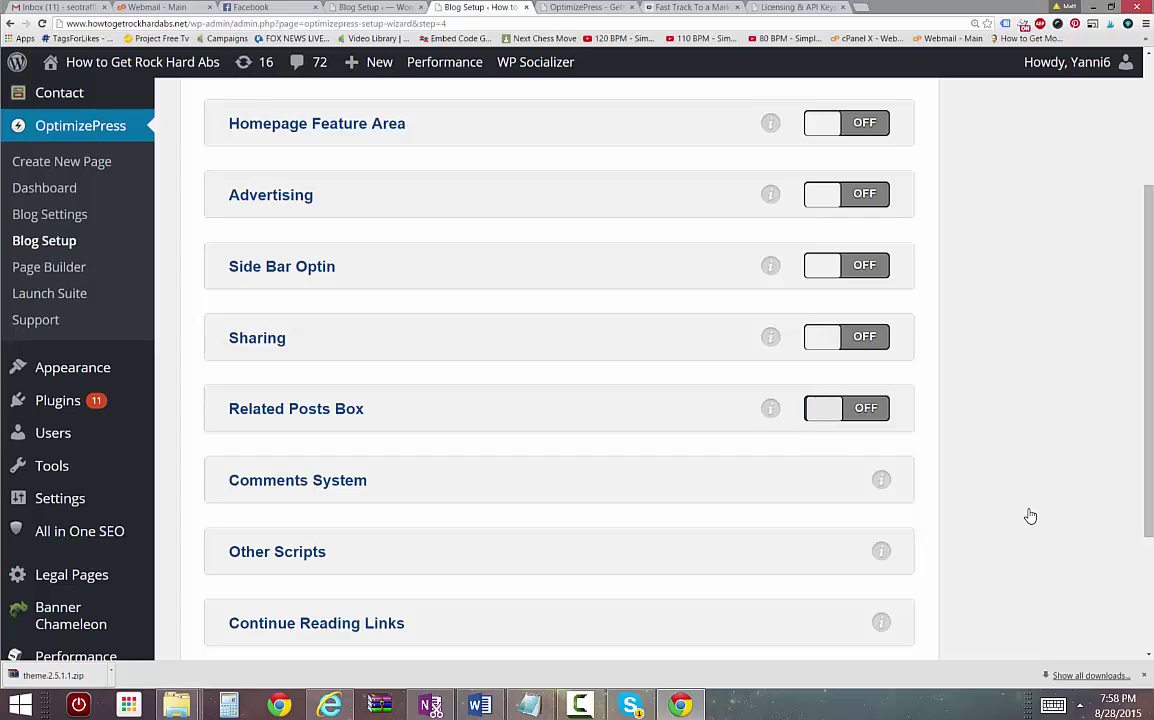
left_click(846, 337)
scroll(836, 522, "down", 3)
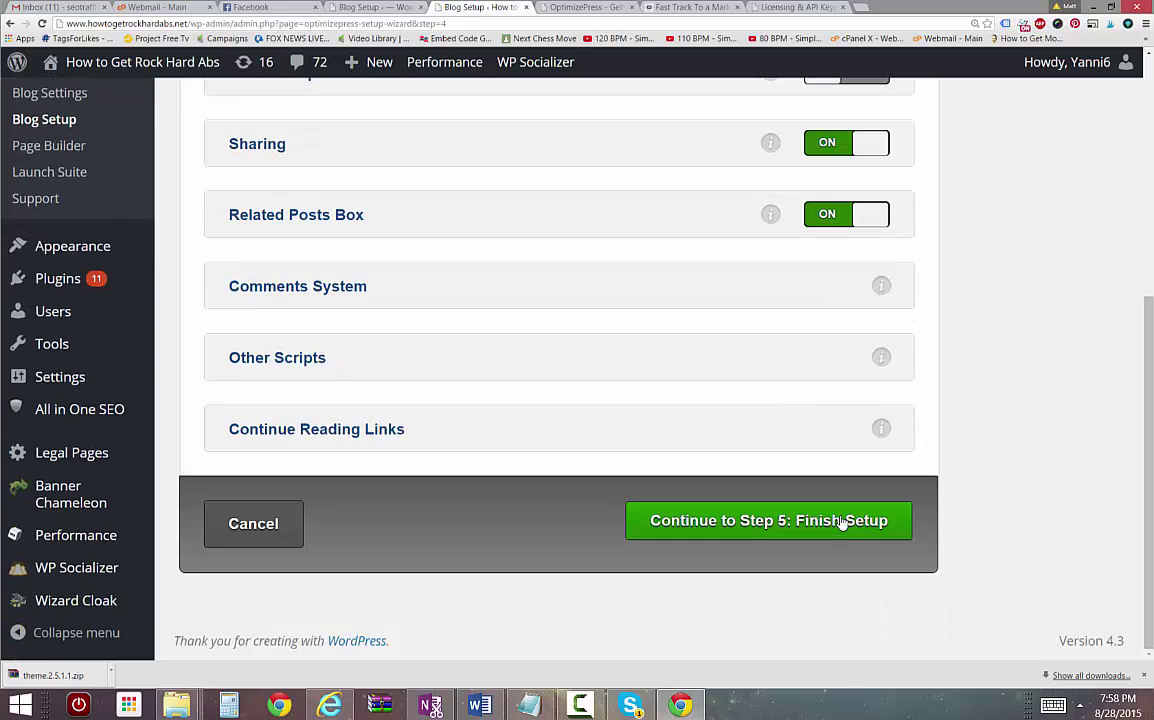
left_click(819, 522)
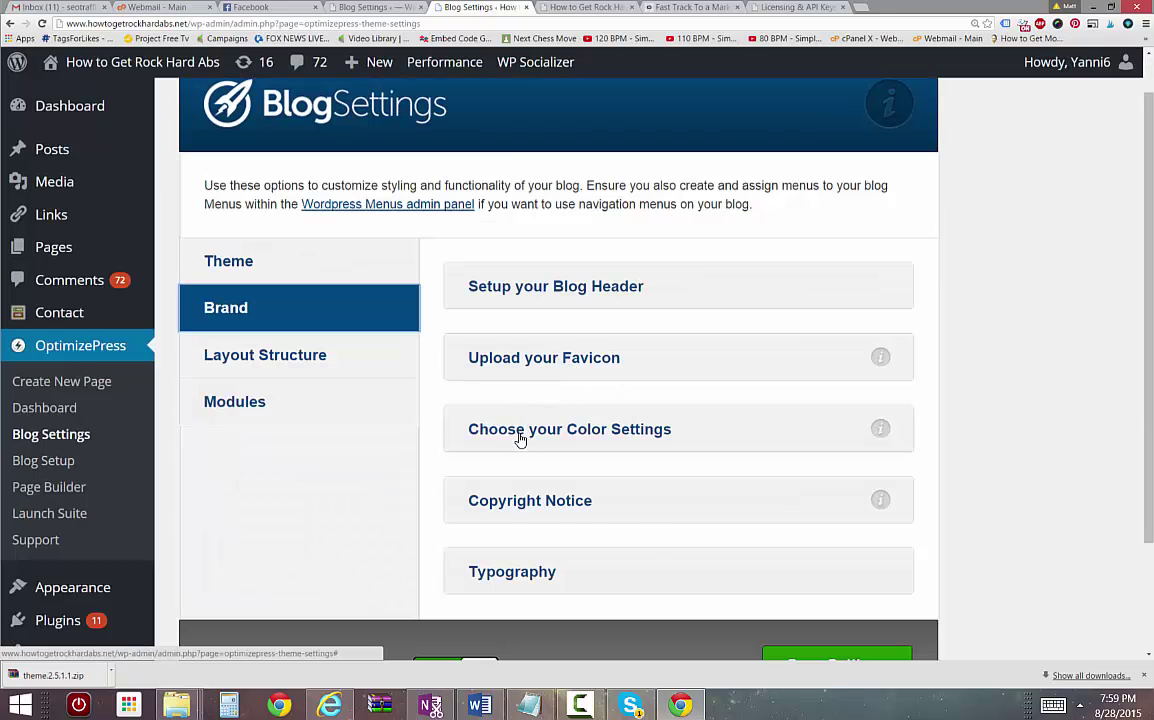
Set the gradient colours to #013E7D and #ffffff and headline text to #000000, and replace OptimizePress.com in the copyright notice with Your Add Squad LLC
left_click(521, 431)
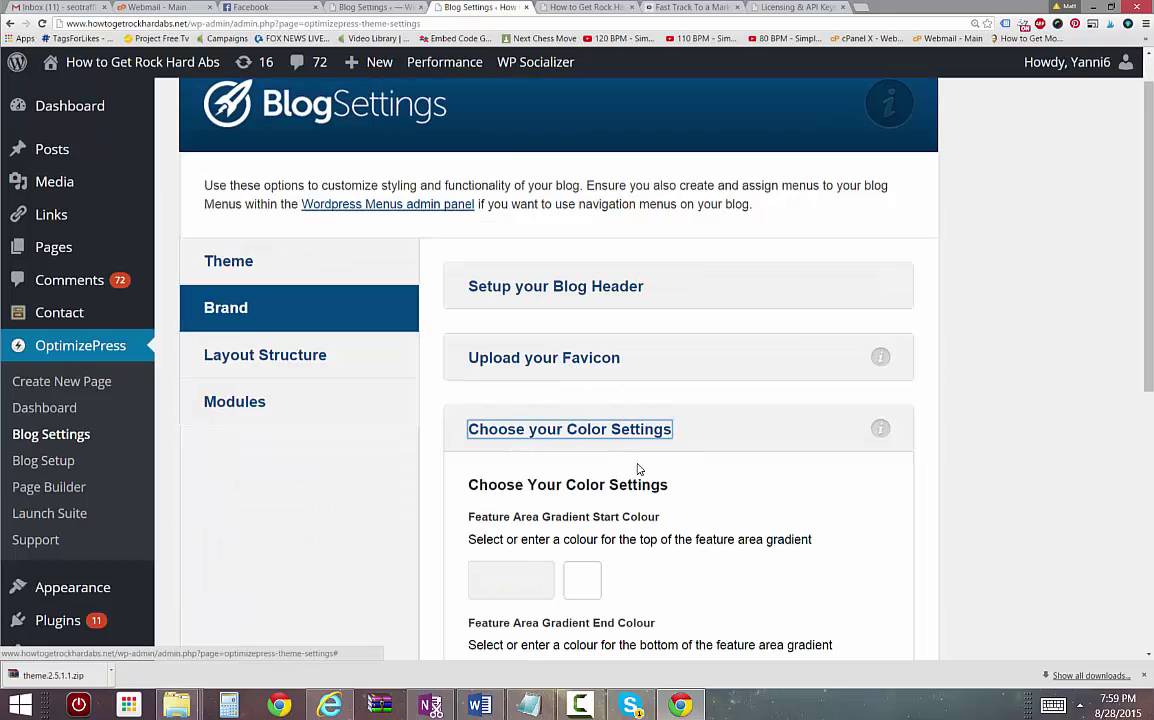
scroll(755, 533, "down", 2)
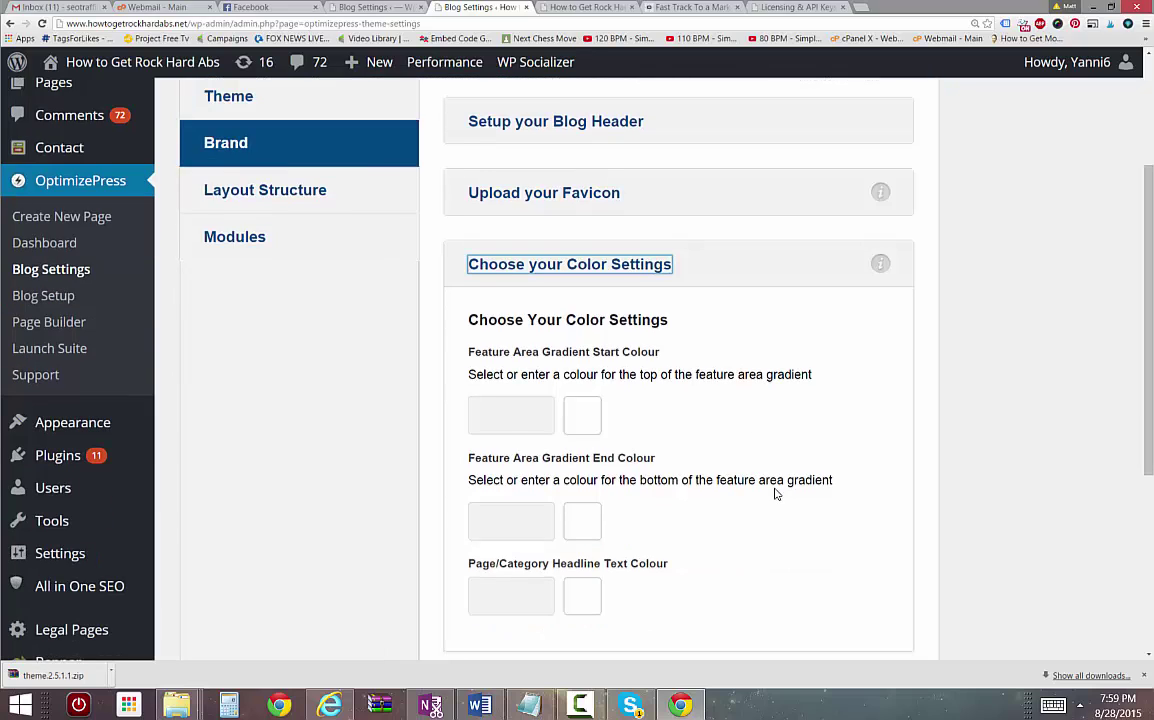
scroll(658, 477, "down", 3)
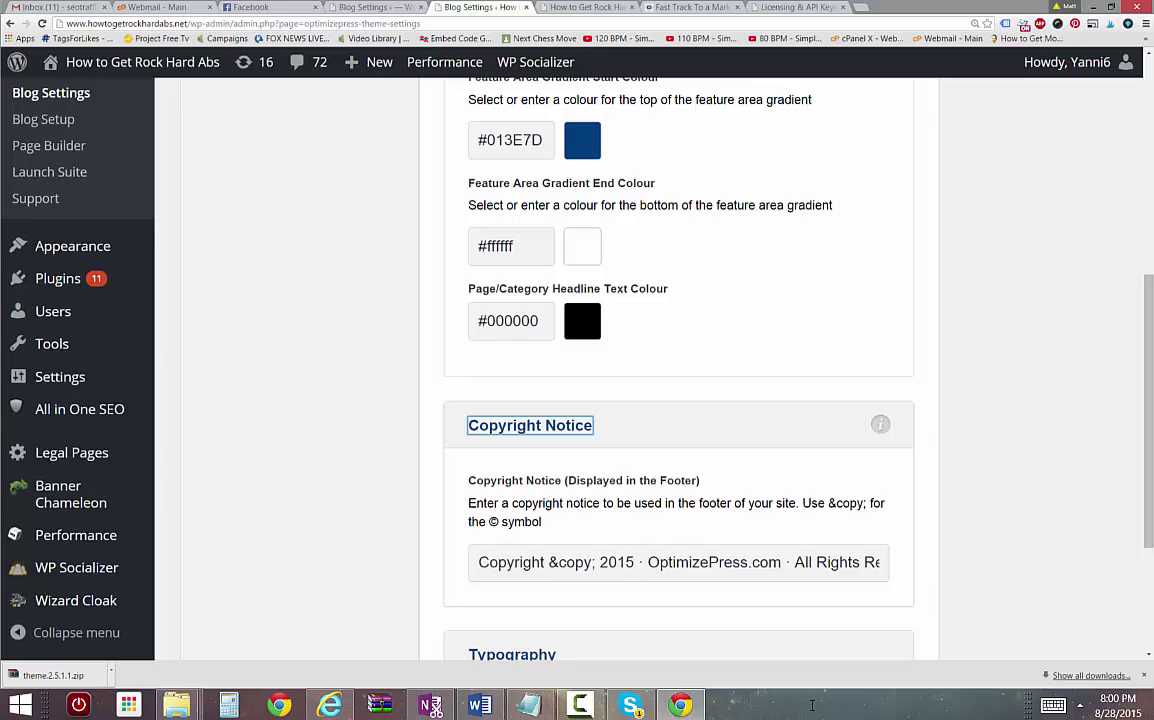
left_click_drag(648, 562, 781, 563)
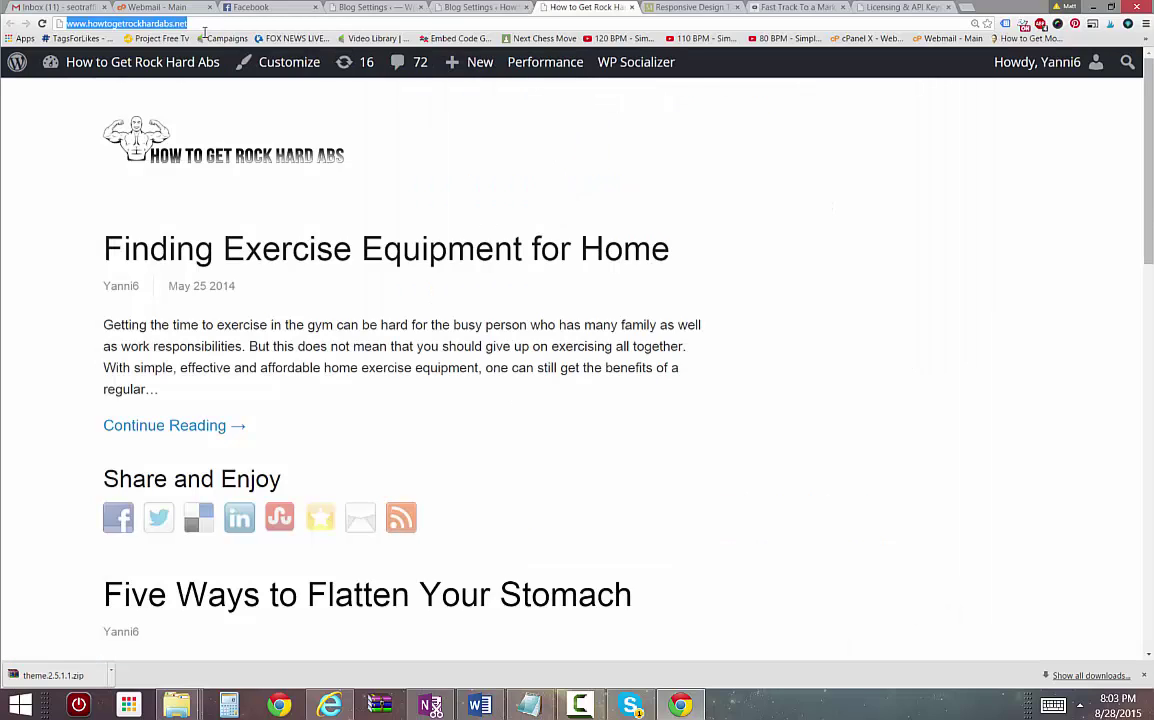
left_click(690, 7)
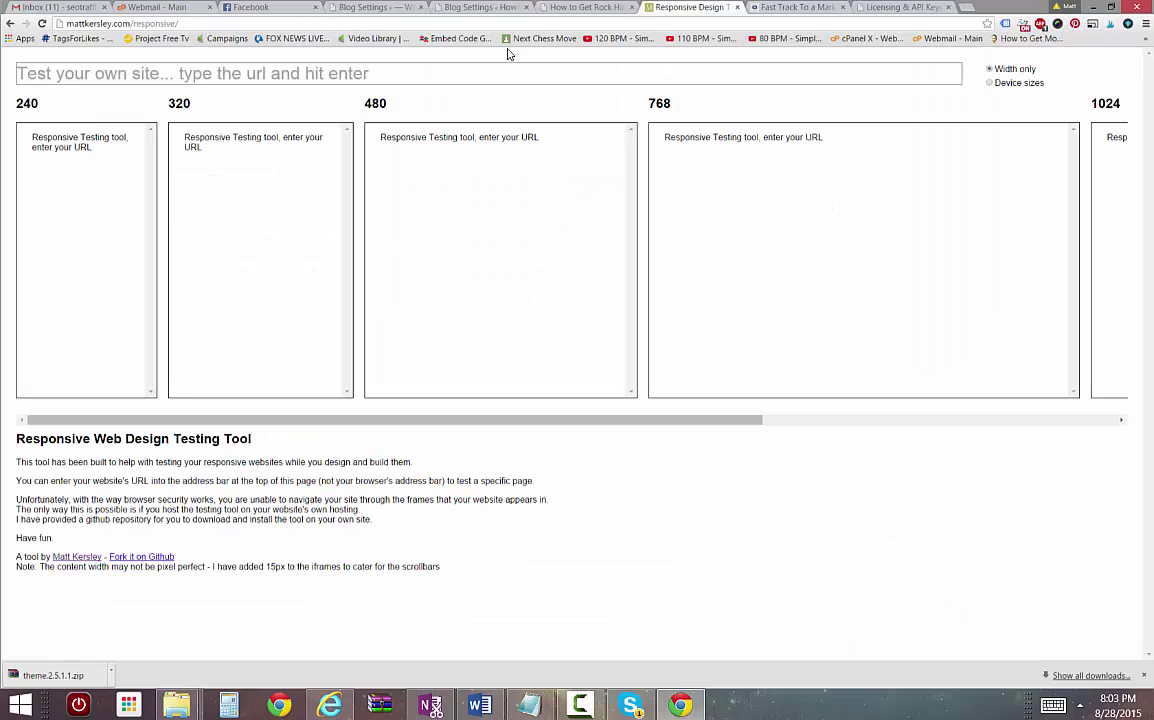
type("http://www.howtogetrockhardabs.net/")
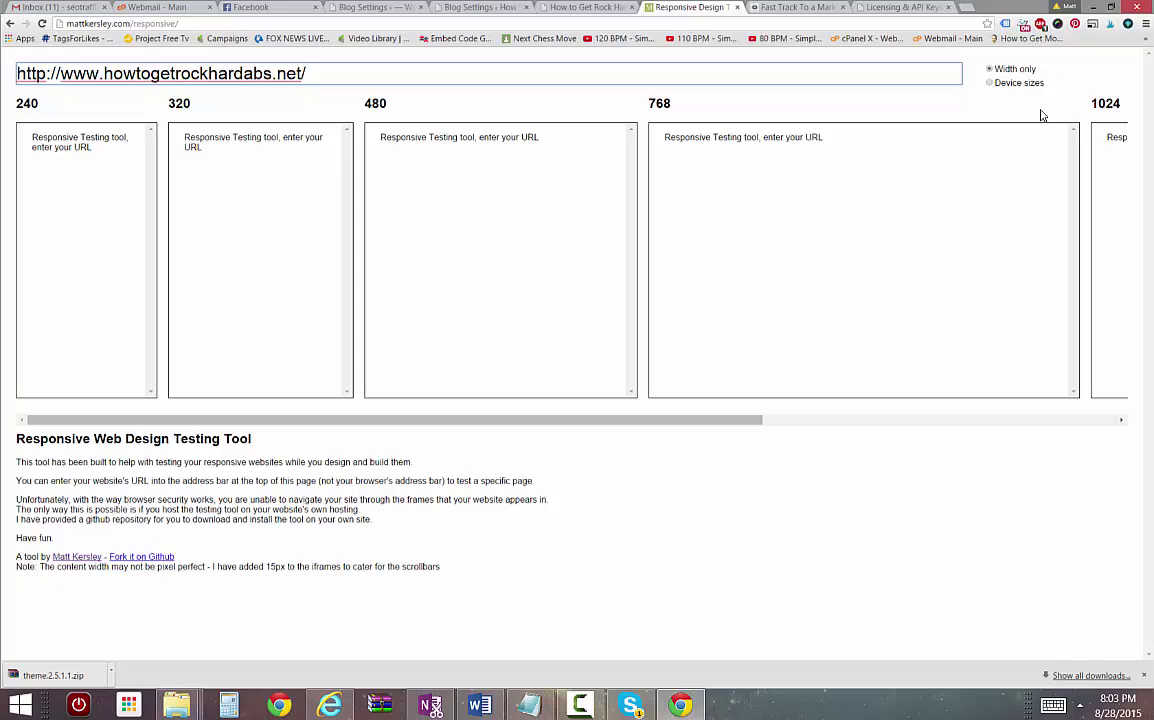
left_click(989, 83)
left_click(412, 88)
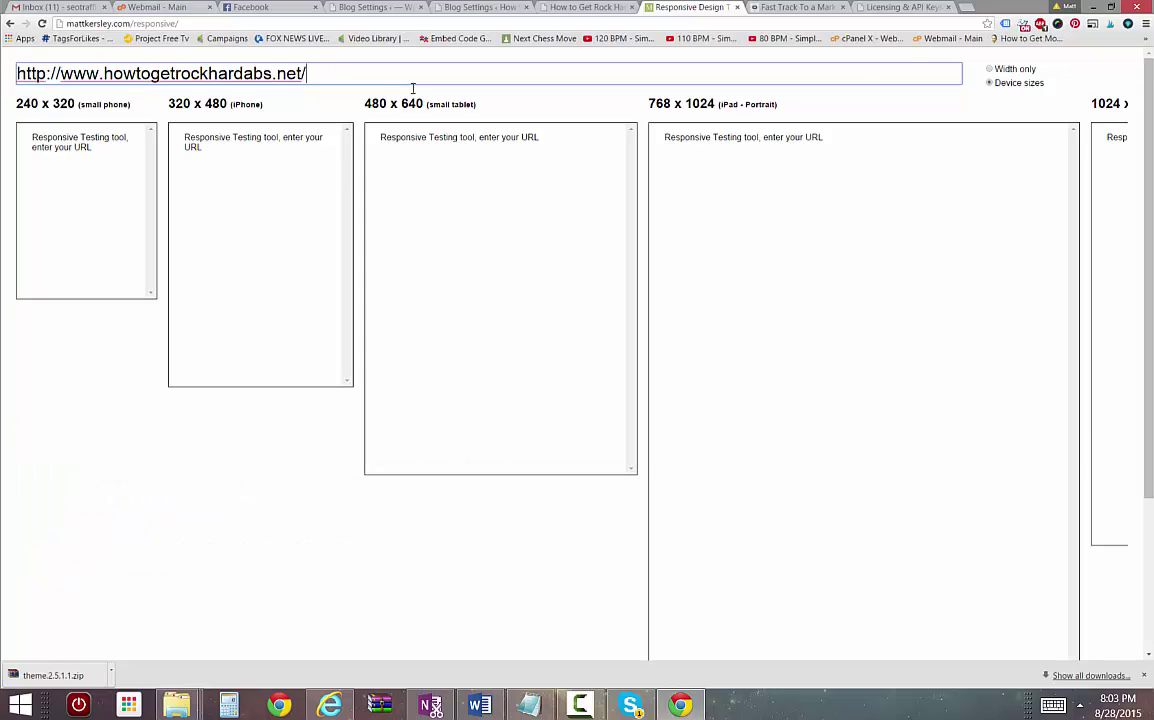
key("Return")
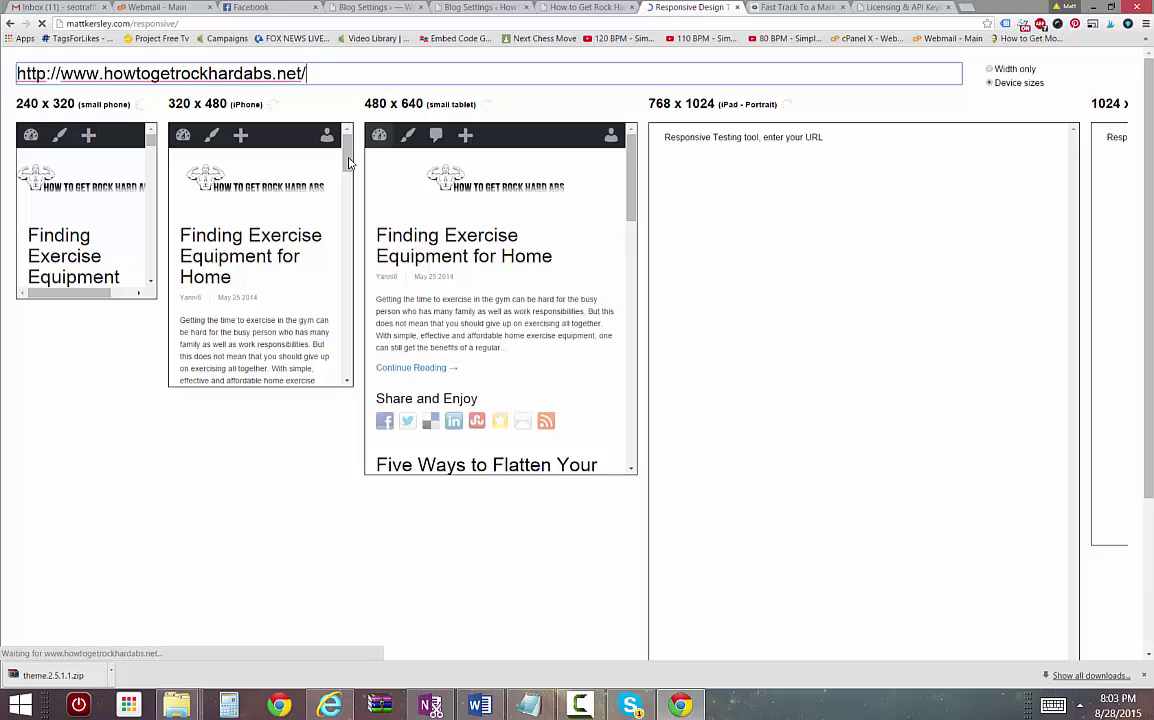
Examine the 320 x 480 iPhone preview down to its footer and back, and check the live homepage down to its footer
scroll(347, 260, "down", 5)
scroll(347, 260, "down", 5)
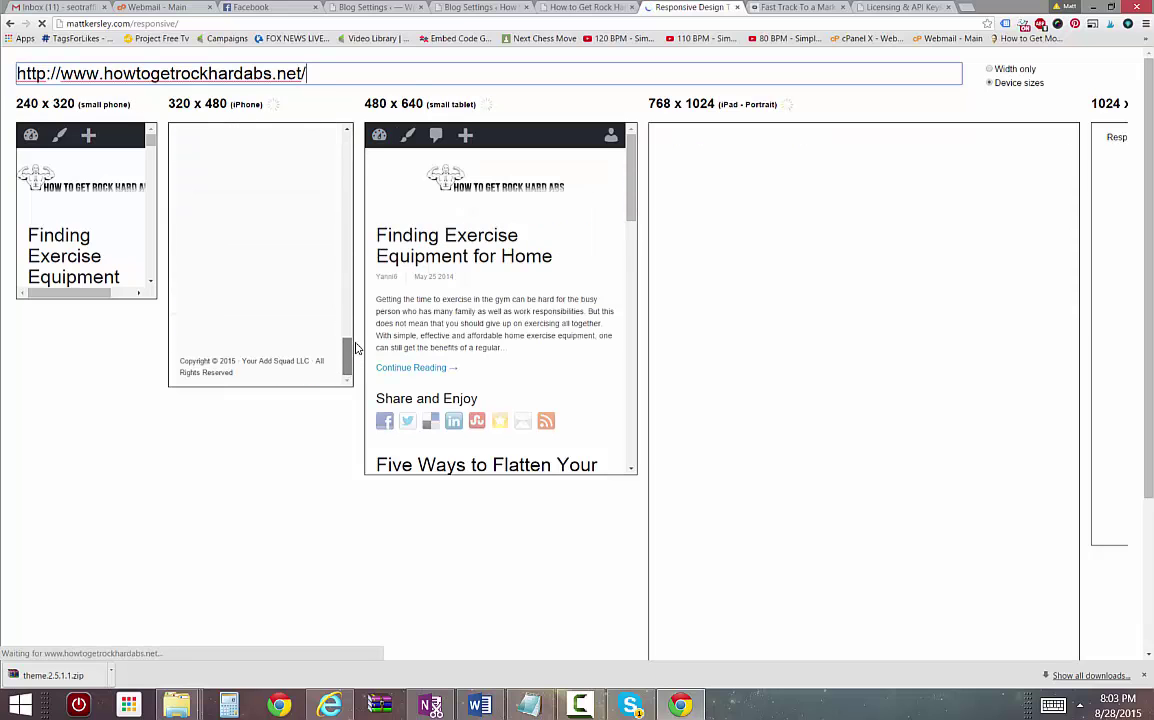
scroll(347, 260, "up", 5)
left_click_drag(372, 284, 345, 111)
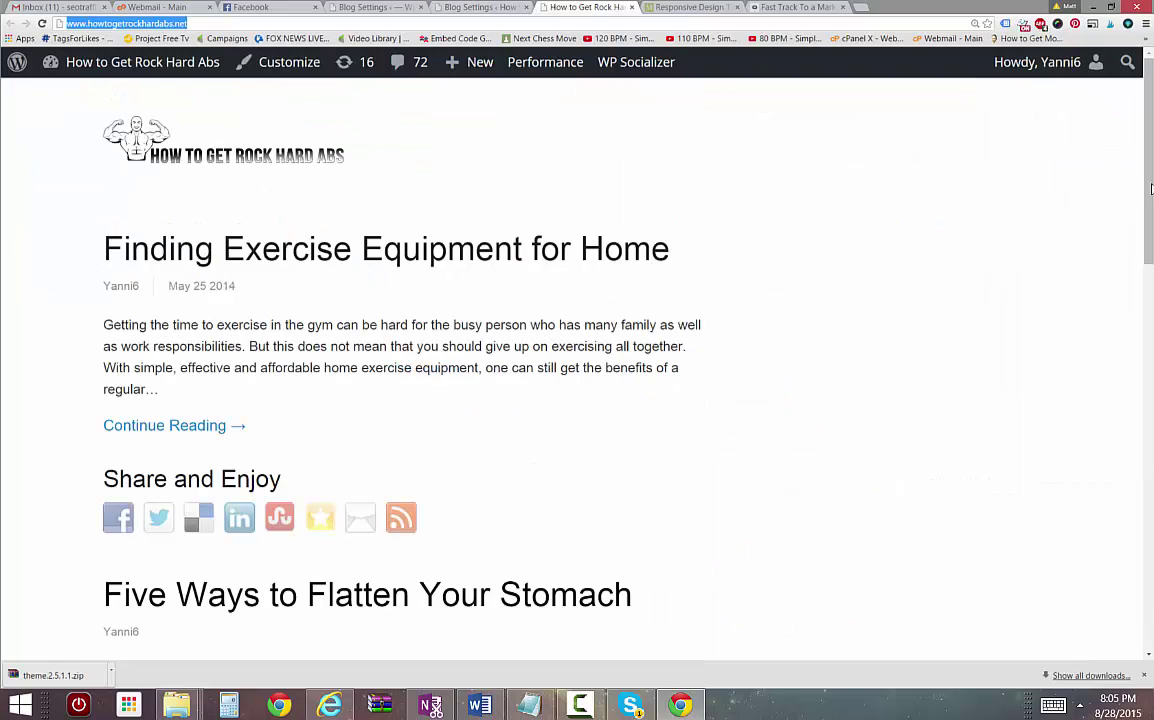
left_click_drag(1149, 160, 1151, 676)
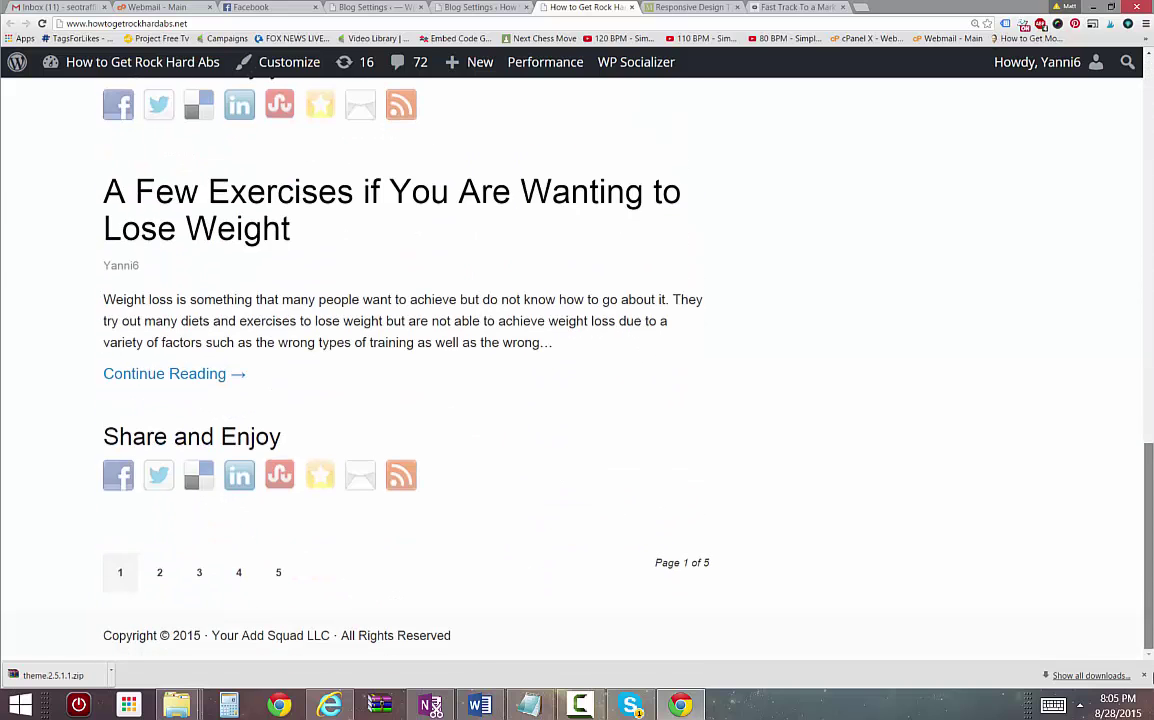